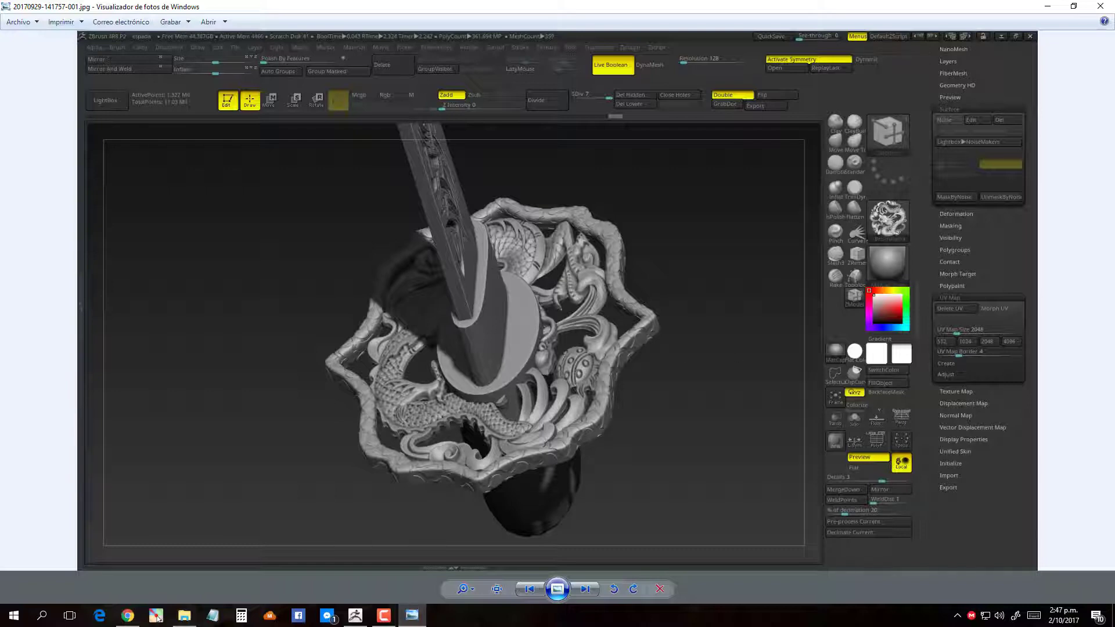
- Browse back through the earlier ZBrush screenshots in Photo Viewer, then close the viewer
{"action": "left_click", "coordinate": [158, 619]}
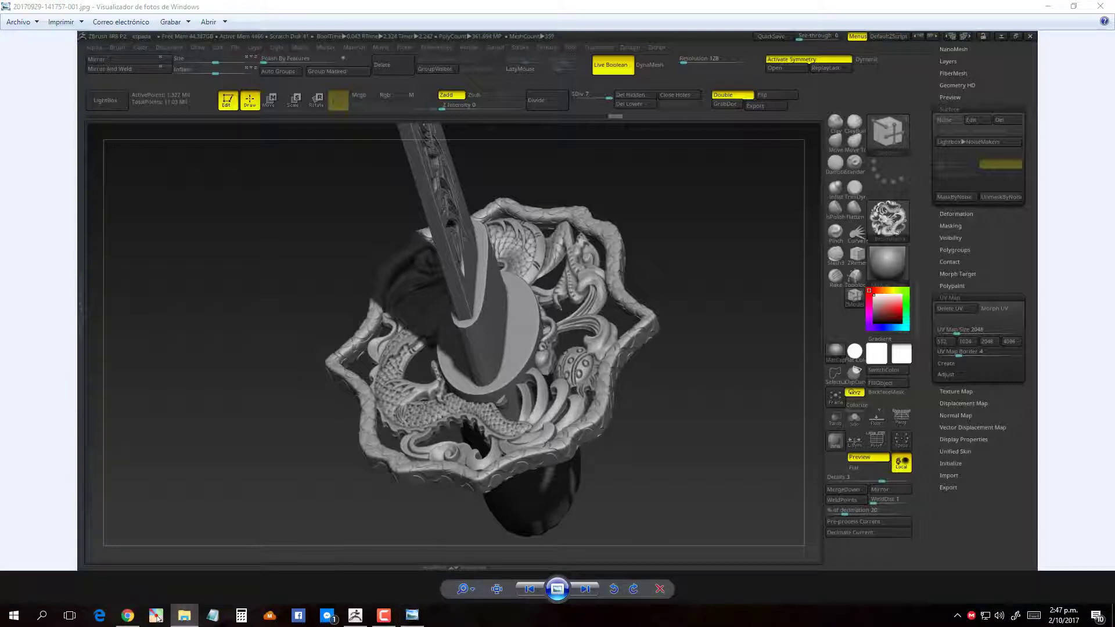
{"action": "left_click", "coordinate": [479, 294]}
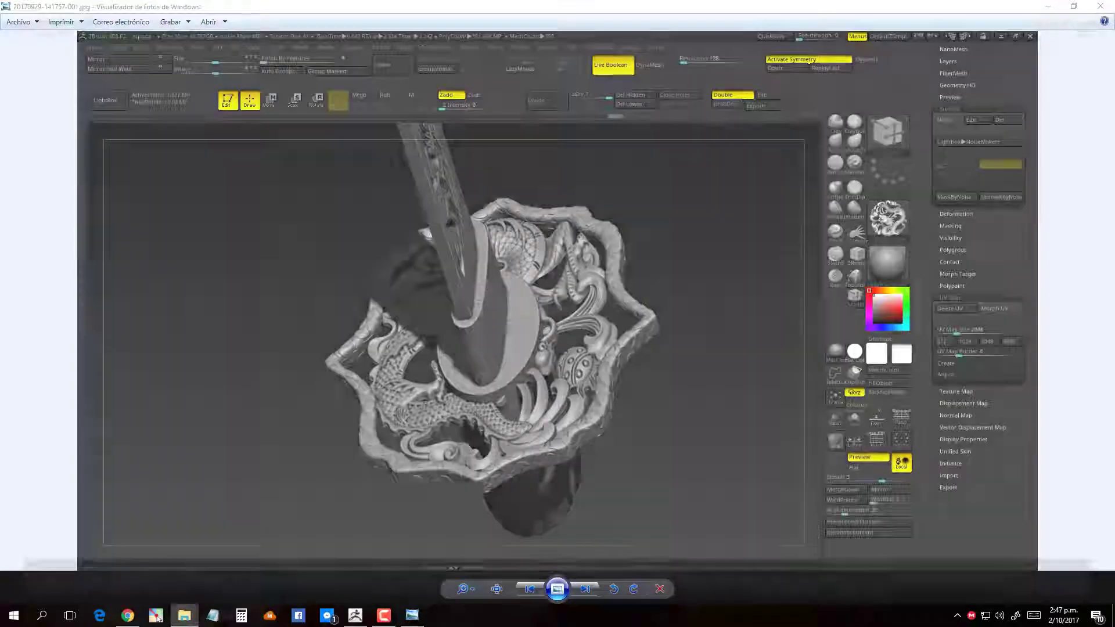
{"action": "key", "text": "Left"}
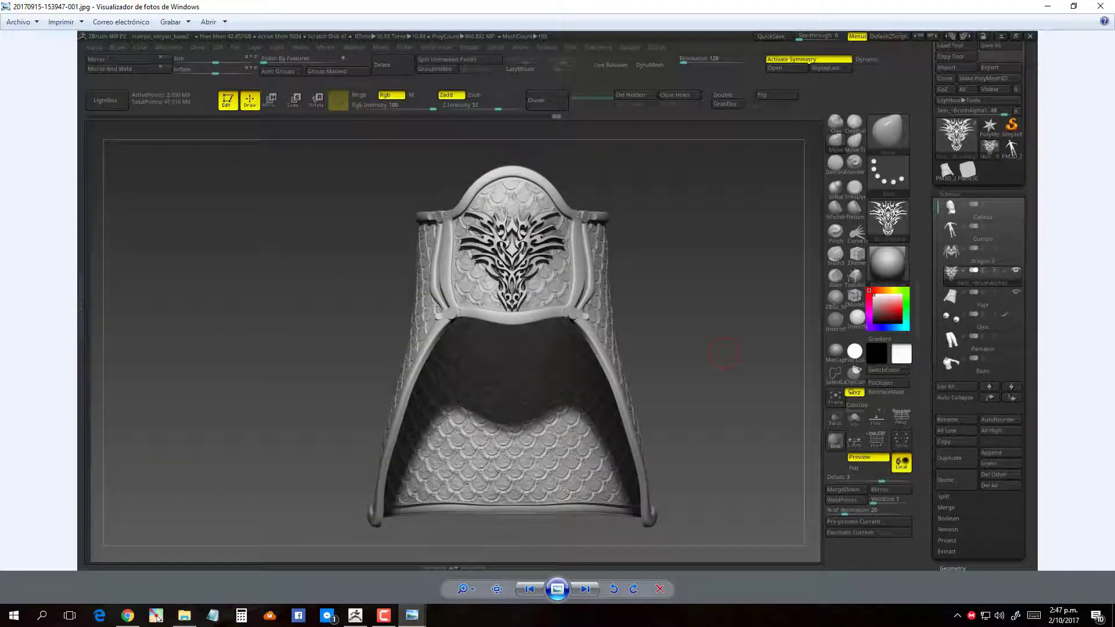
{"action": "key", "text": "Left"}
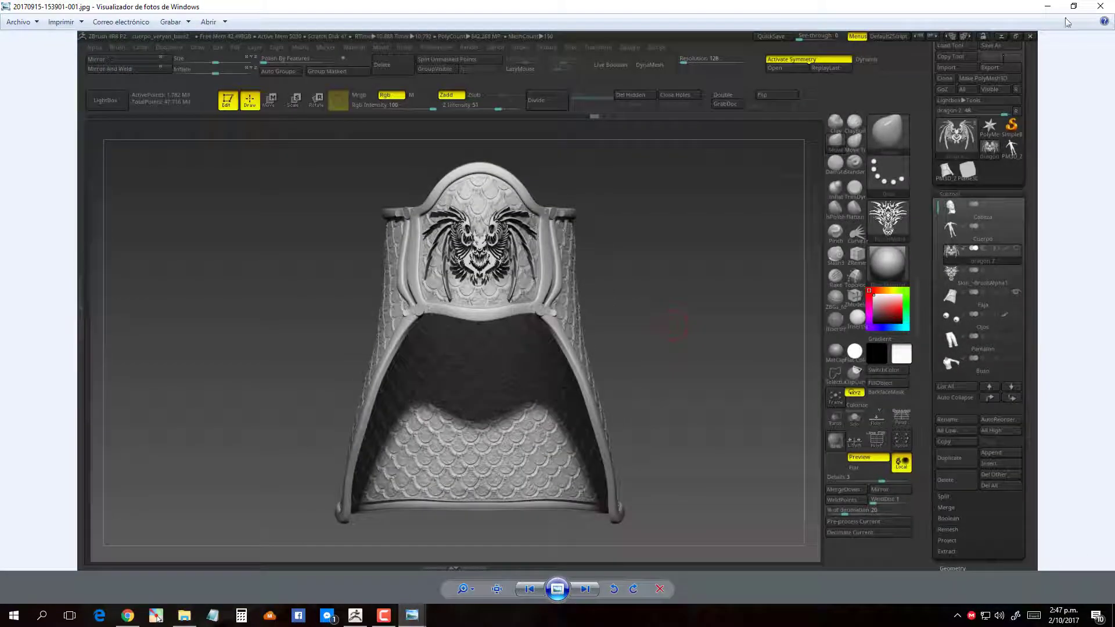
{"action": "key", "text": "Left"}
{"action": "key", "text": "Left"}
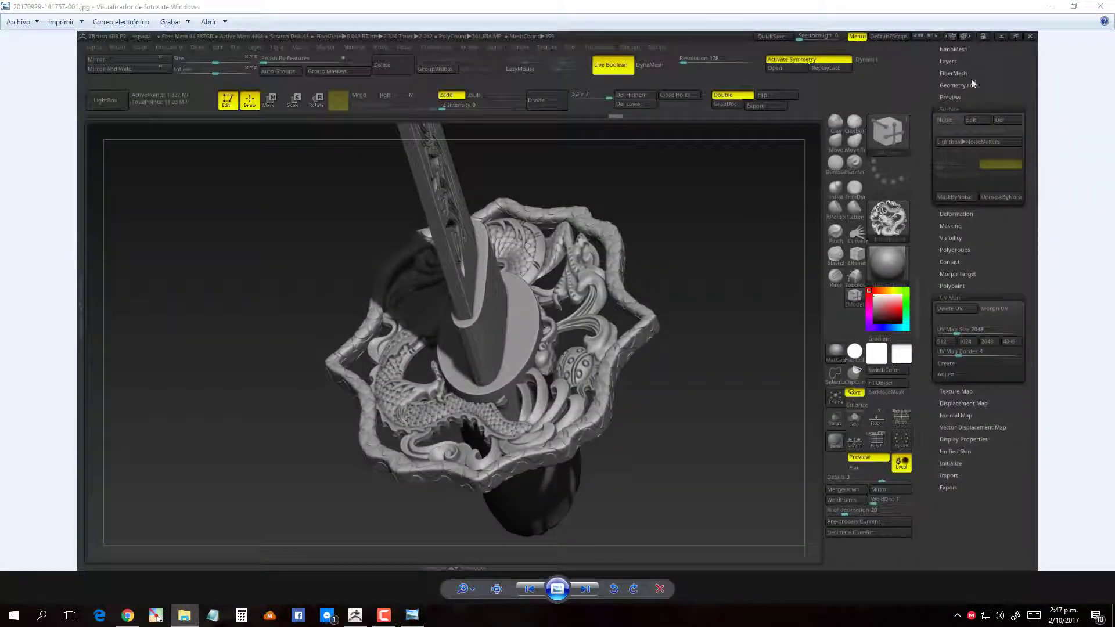
{"action": "left_click", "coordinate": [1100, 6]}
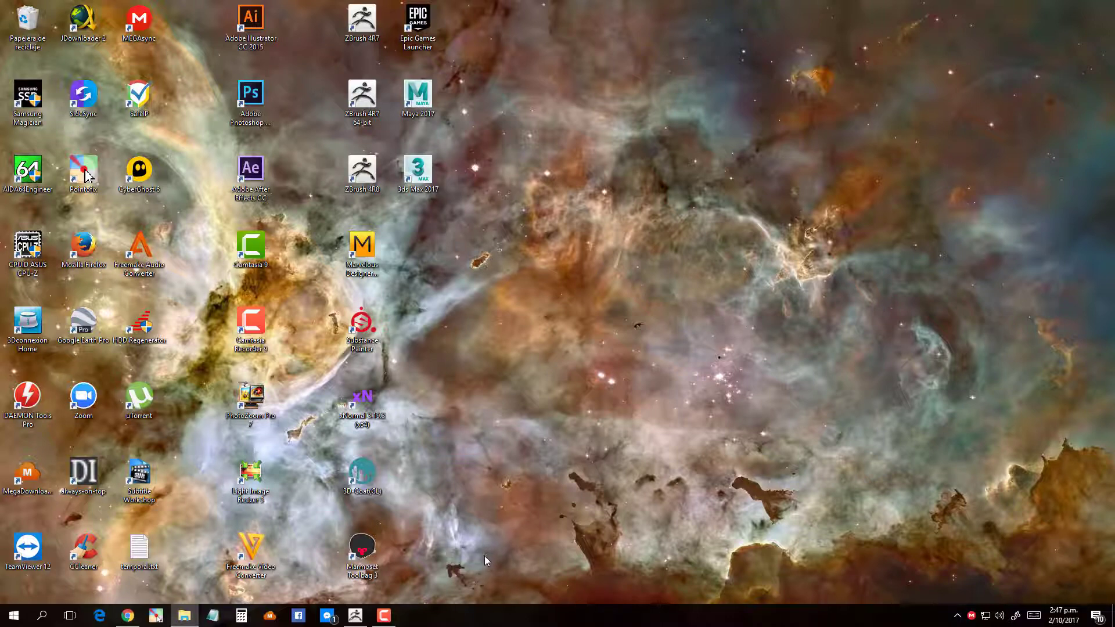
- Launch ZBrush 4R8 and load DynaWax64.ZPR from LightBox's Project tab
{"action": "left_click", "coordinate": [355, 614]}
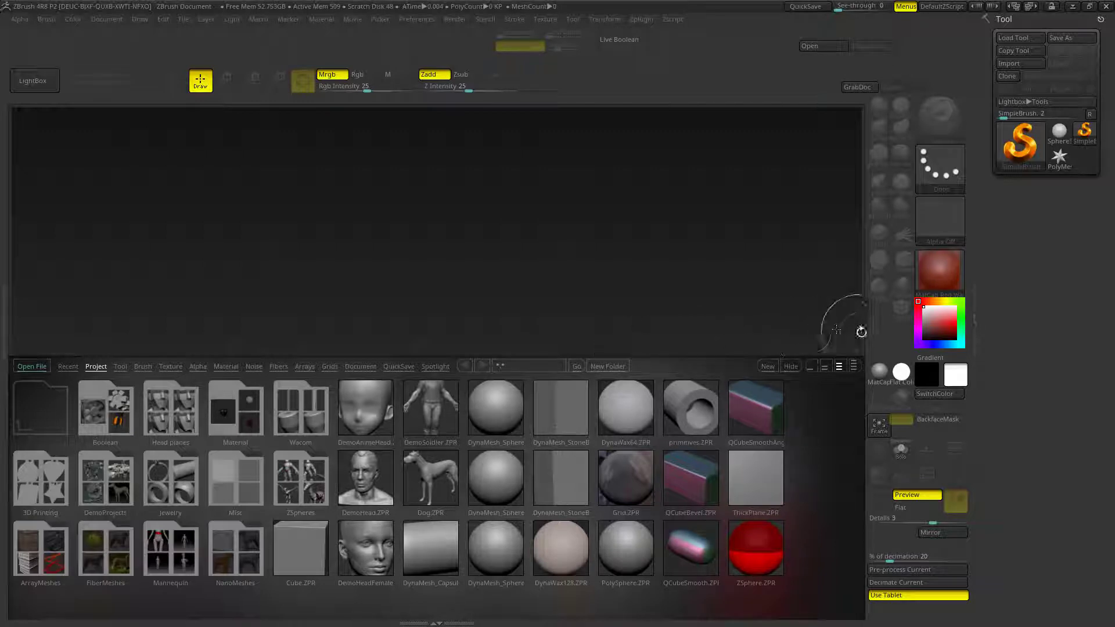
{"action": "double_click", "coordinate": [627, 424]}
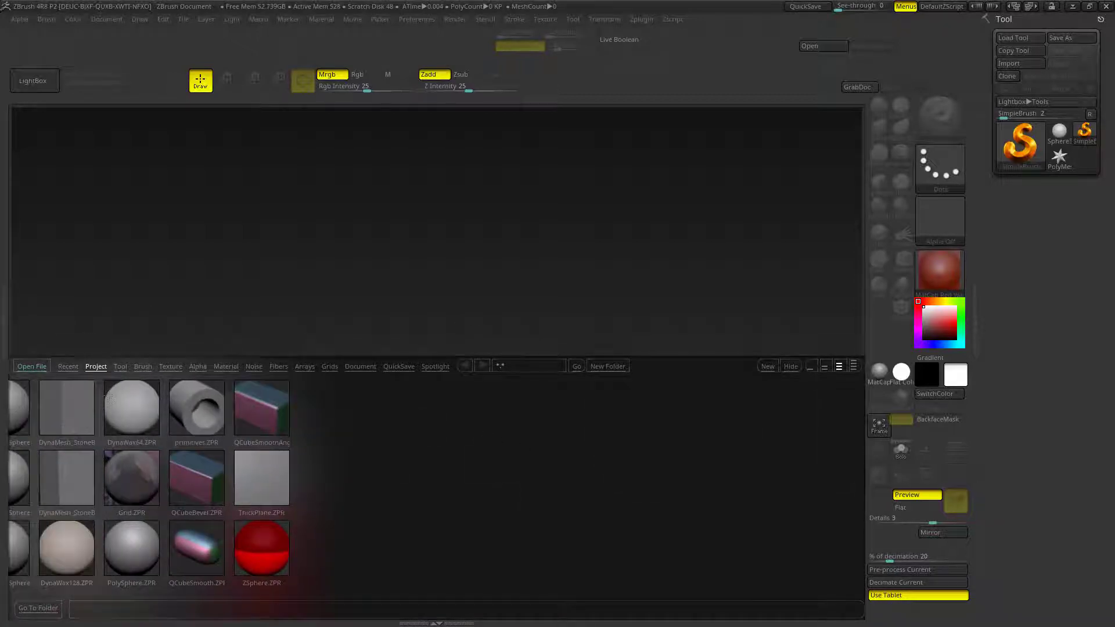
{"action": "double_click", "coordinate": [120, 408]}
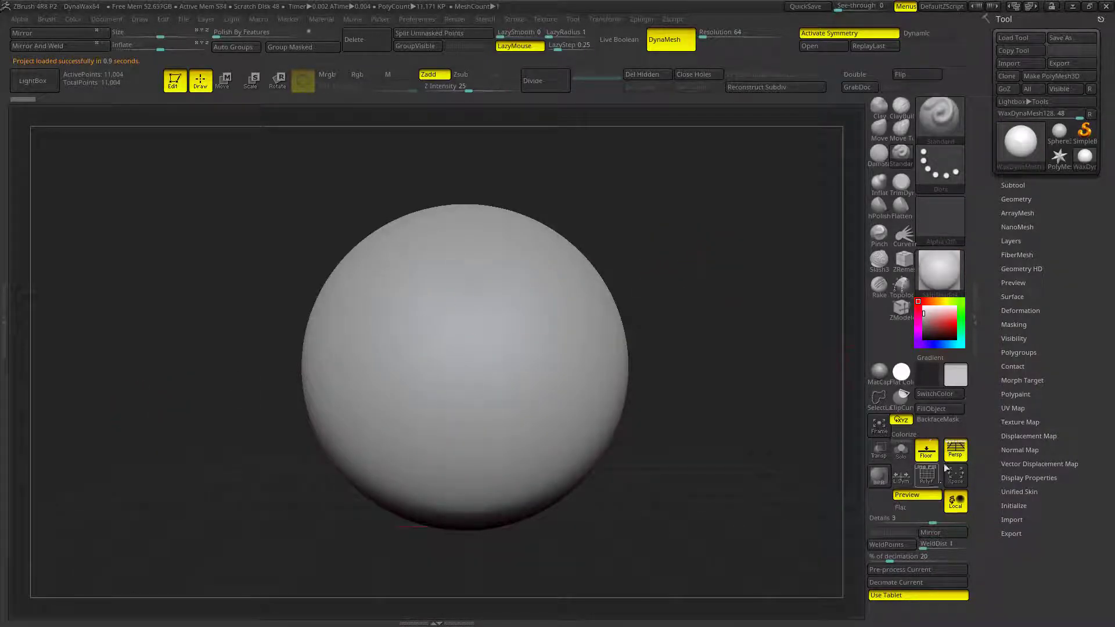
- Turn off Floor and Persp, then import an alpha from the Descargas > dragon folder
{"action": "left_click", "coordinate": [926, 450]}
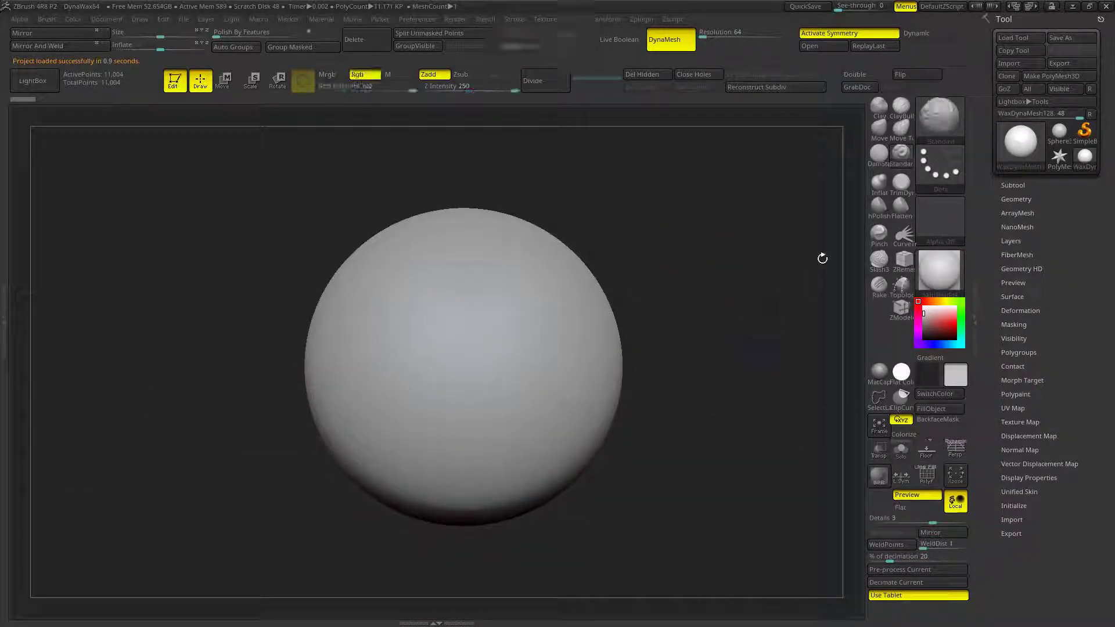
{"action": "left_click", "coordinate": [955, 231]}
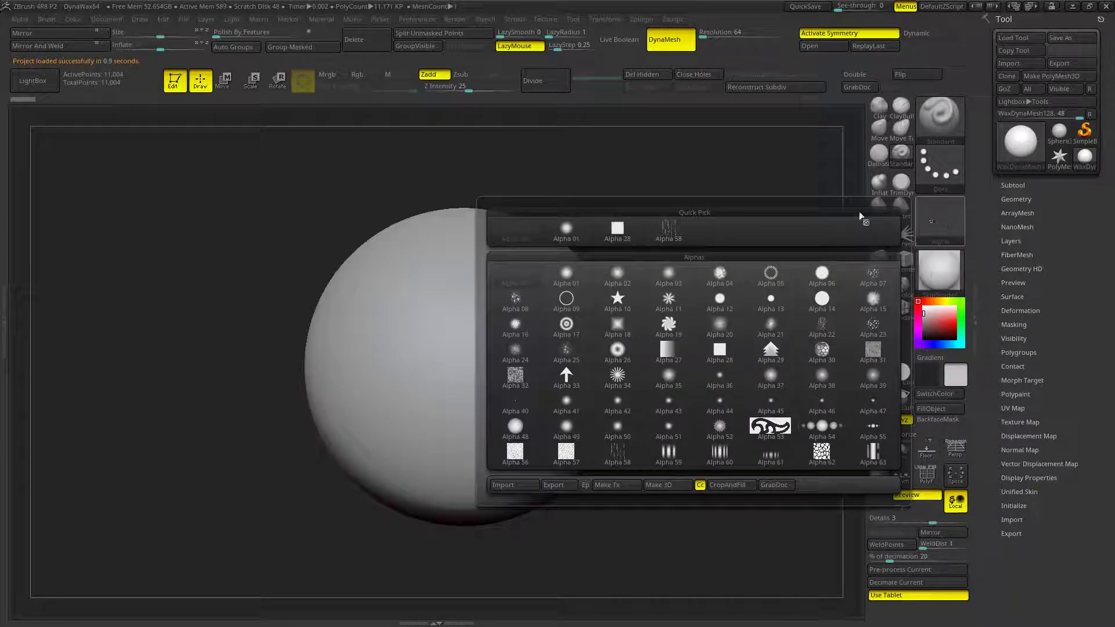
{"action": "left_click", "coordinate": [529, 487]}
{"action": "left_click_drag", "start_coordinate": [125, 168], "coordinate": [138, 86]}
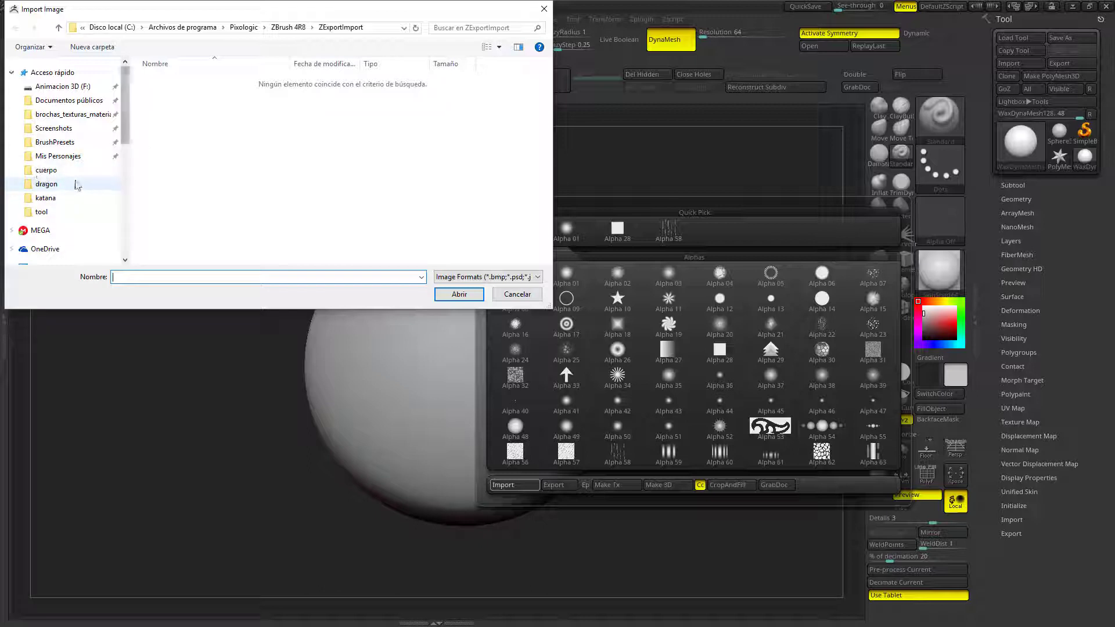
{"action": "left_click", "coordinate": [51, 184]}
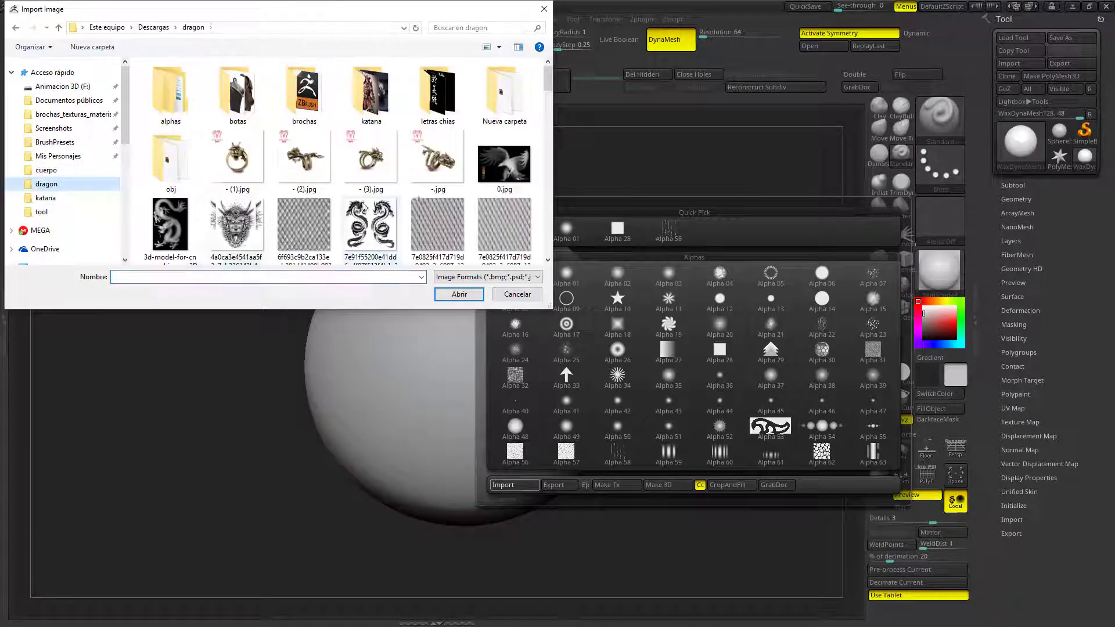
- Pick the tall vertical dragon PNG and load it as the current alpha
{"action": "left_click_drag", "start_coordinate": [545, 83], "coordinate": [546, 184]}
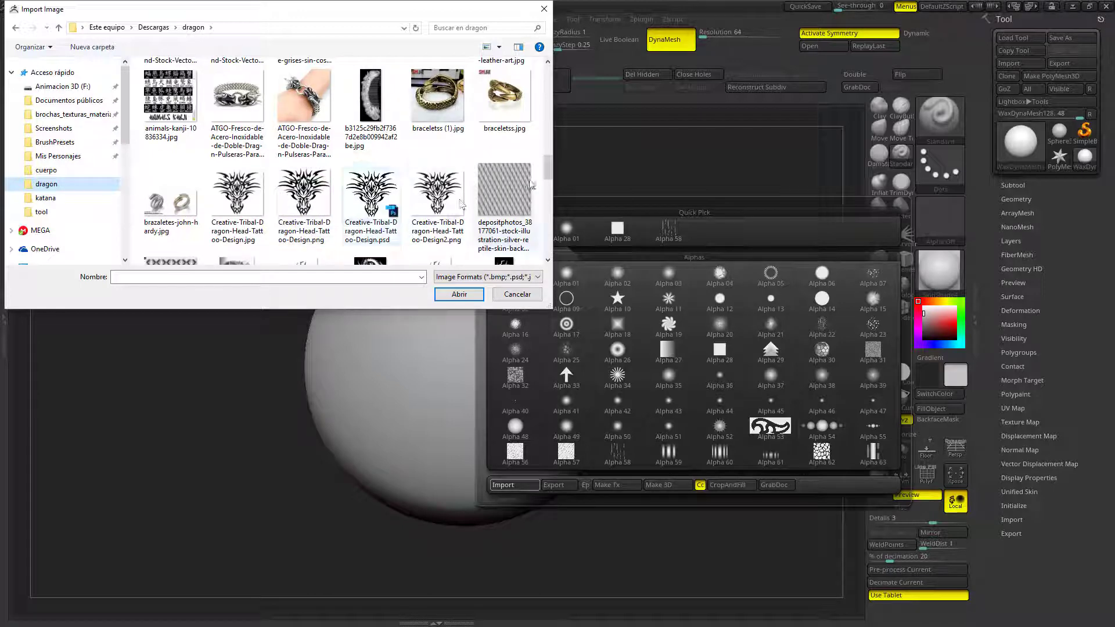
{"action": "scroll", "coordinate": [551, 177], "scroll_direction": "down", "scroll_amount": 3}
{"action": "scroll", "coordinate": [551, 183], "scroll_direction": "up", "scroll_amount": 2}
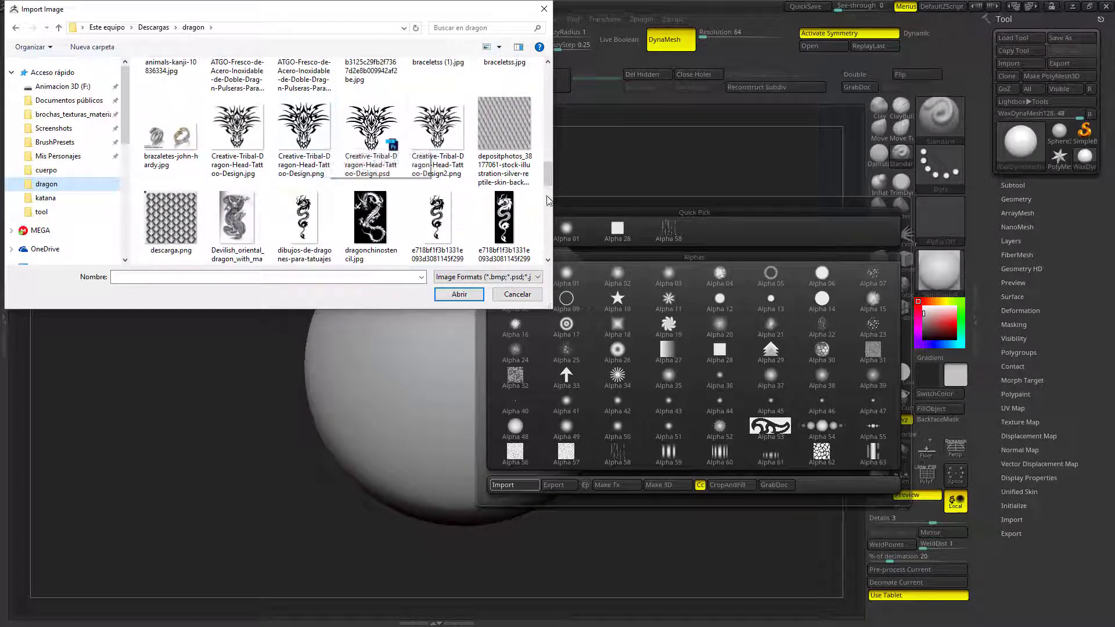
{"action": "scroll", "coordinate": [551, 177], "scroll_direction": "down", "scroll_amount": 1}
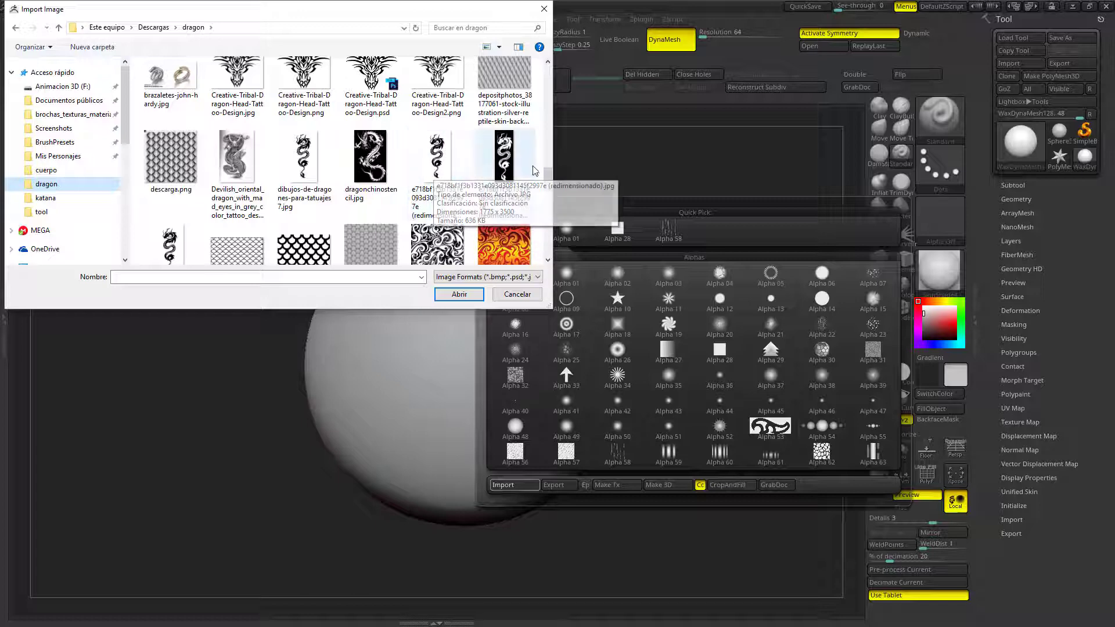
{"action": "mouse_move", "coordinate": [503, 156]}
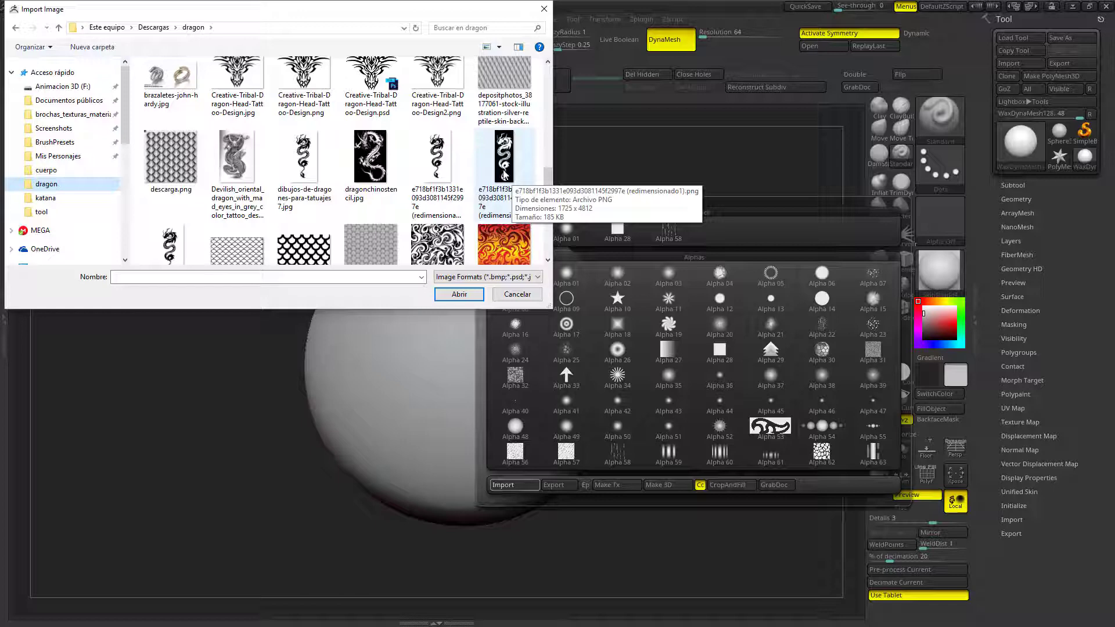
{"action": "left_click", "coordinate": [504, 172]}
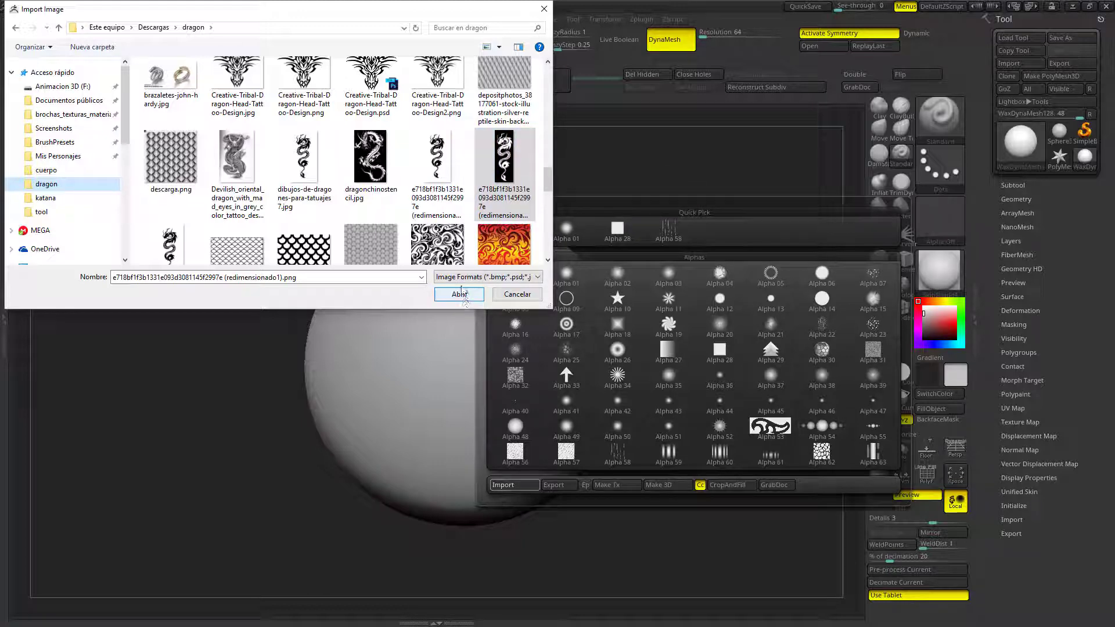
{"action": "left_click_drag", "start_coordinate": [548, 181], "coordinate": [559, 134]}
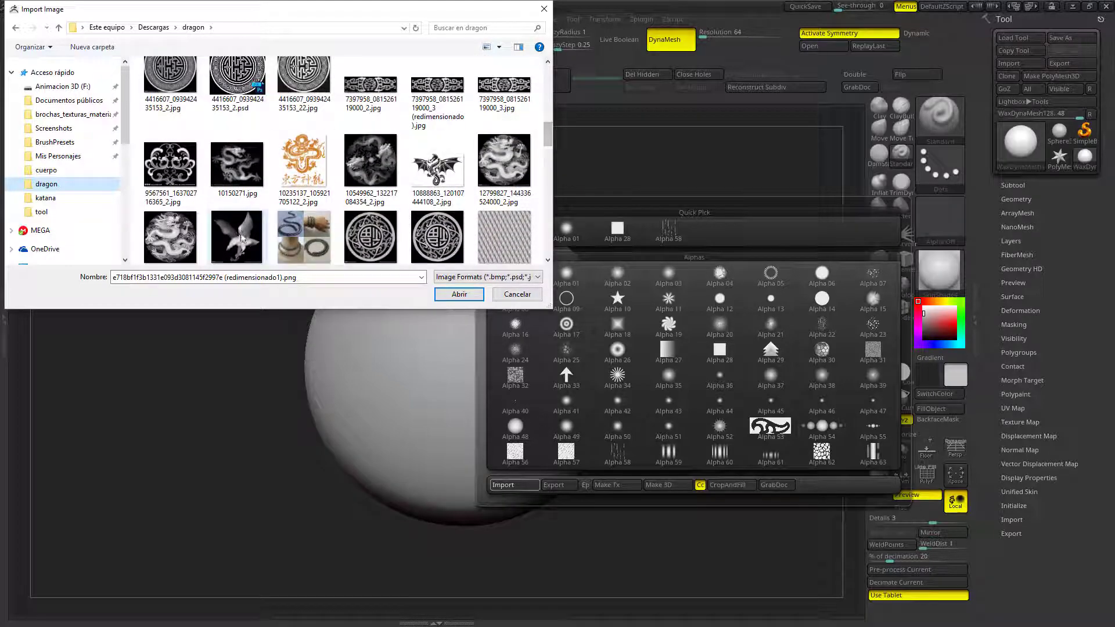
{"action": "left_click_drag", "start_coordinate": [549, 134], "coordinate": [554, 179]}
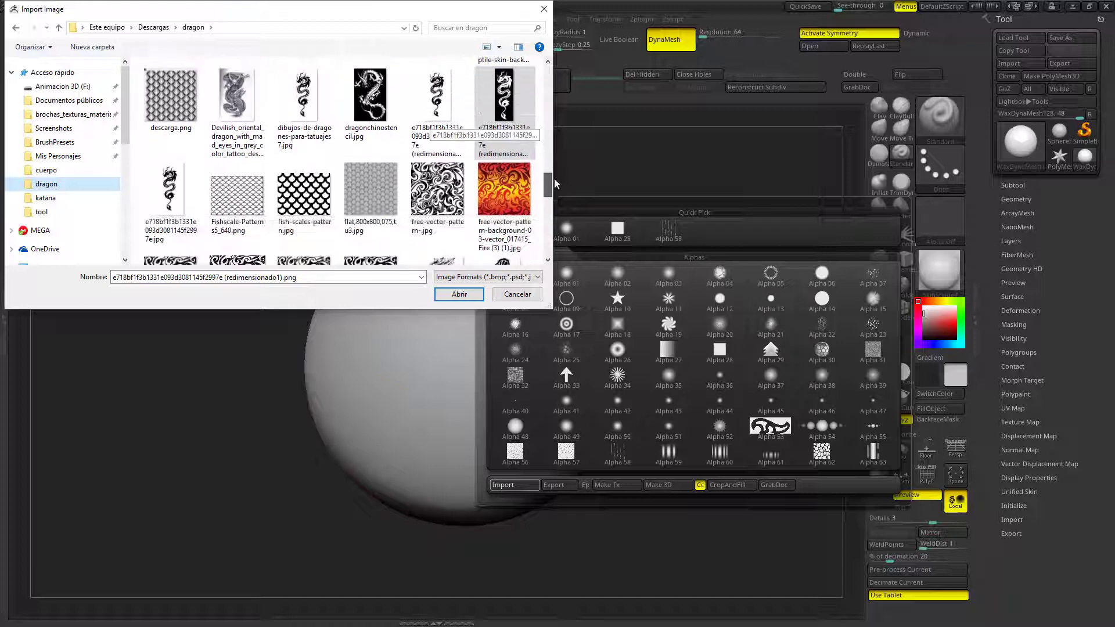
{"action": "scroll", "coordinate": [552, 182], "scroll_direction": "up", "scroll_amount": 2}
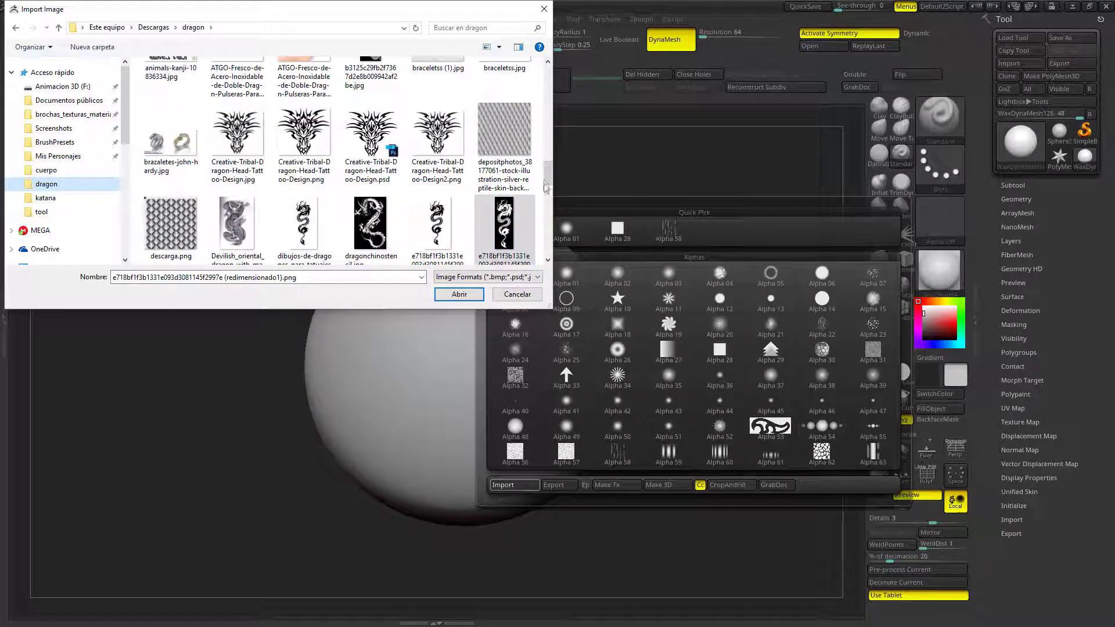
{"action": "scroll", "coordinate": [546, 186], "scroll_direction": "down", "scroll_amount": 1}
{"action": "left_click", "coordinate": [506, 191]}
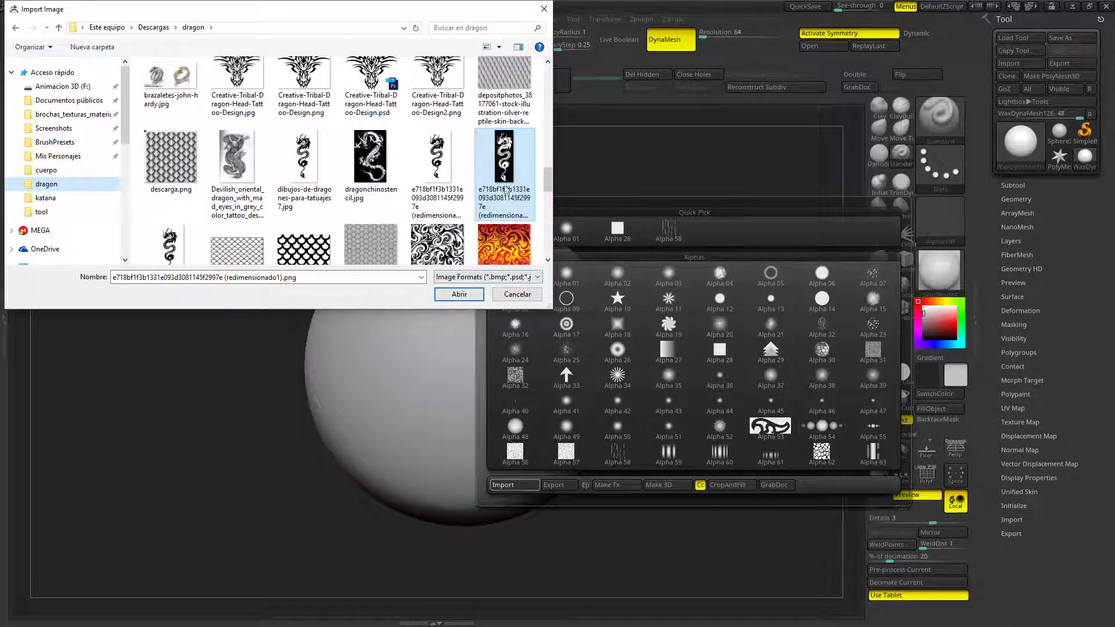
{"action": "left_click", "coordinate": [459, 294]}
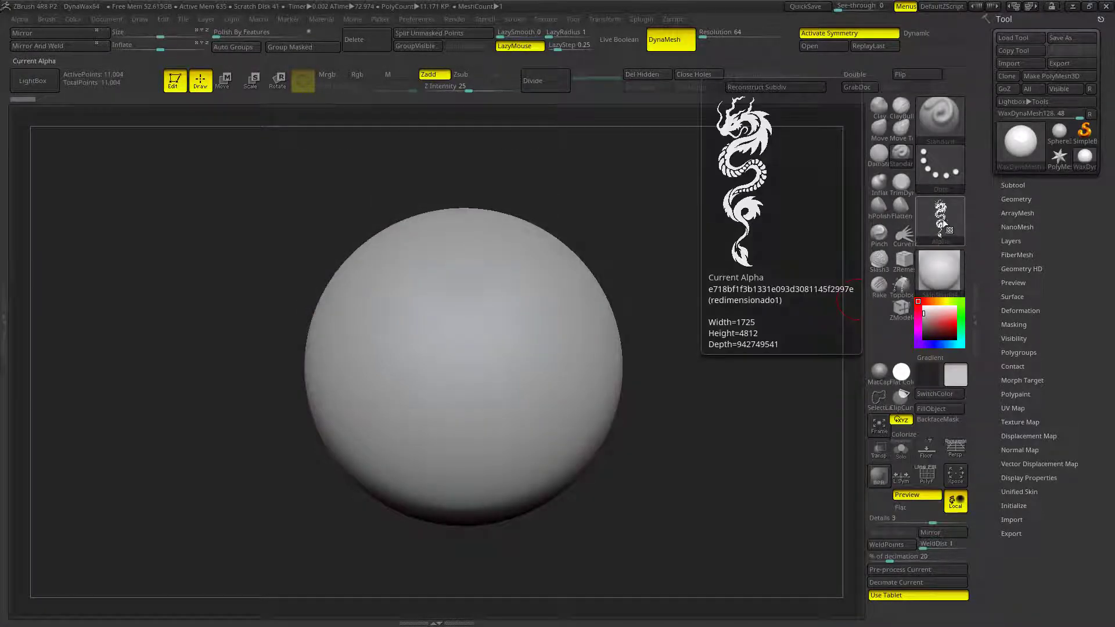
{"action": "mouse_move", "coordinate": [940, 218]}
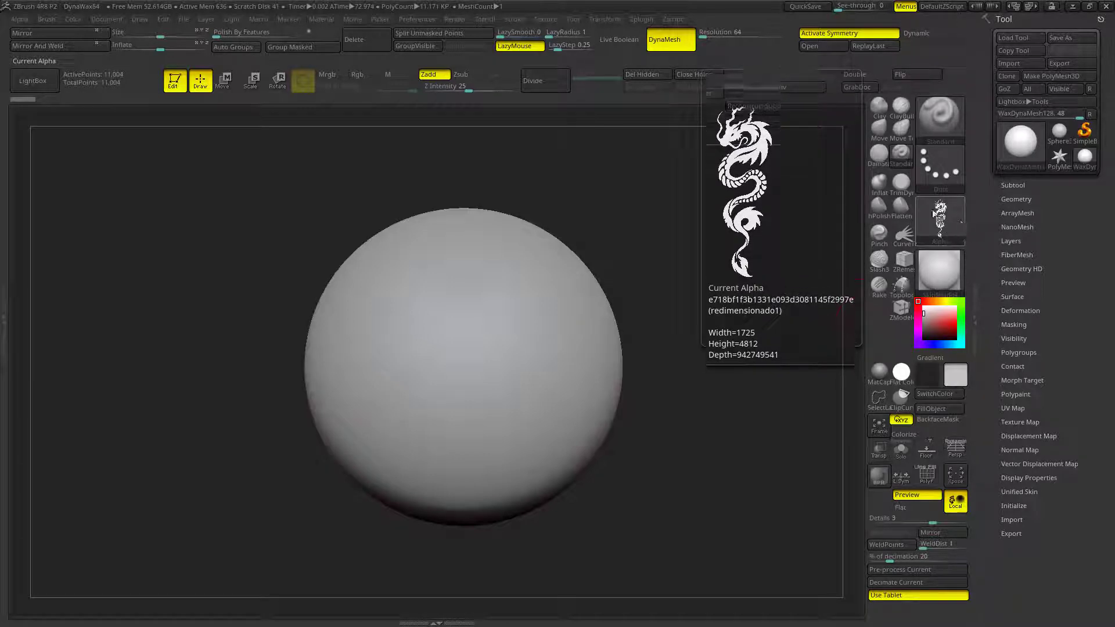
- Set Make 3D resolution to 533, adjust depth, and convert the dragon alpha into a mesh
{"action": "left_click", "coordinate": [942, 223]}
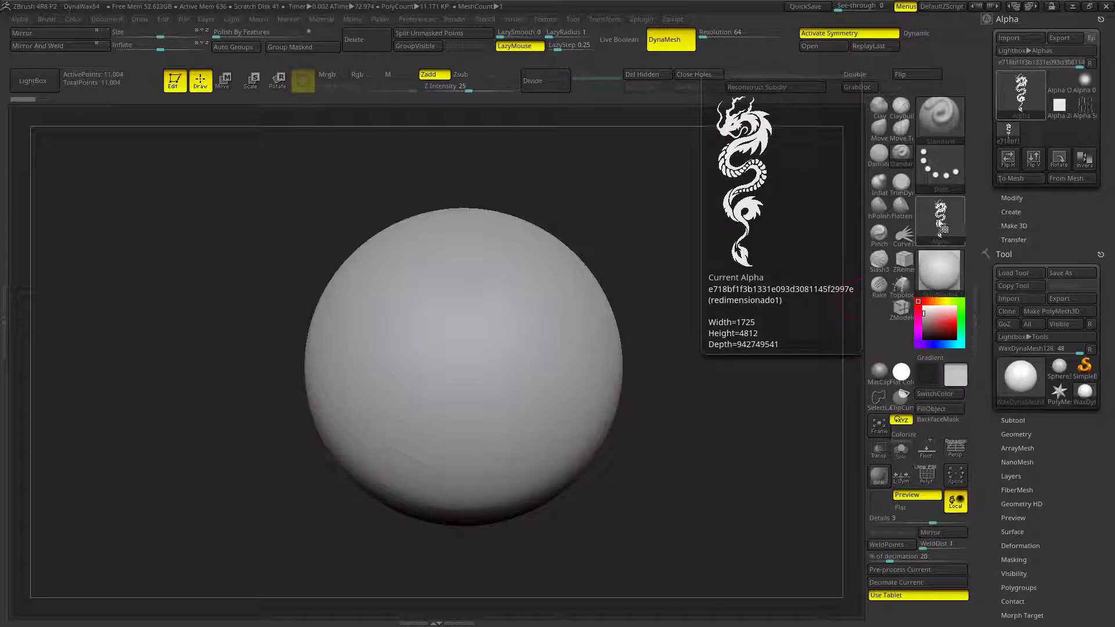
{"action": "left_click", "coordinate": [1093, 164]}
{"action": "left_click", "coordinate": [1095, 166]}
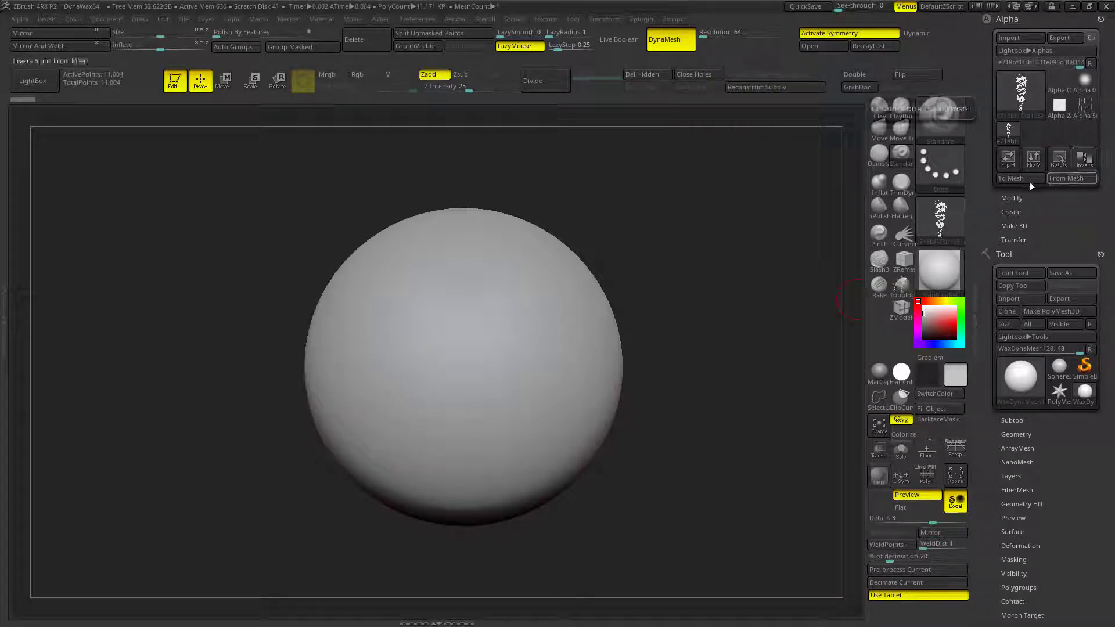
{"action": "left_click", "coordinate": [1015, 227]}
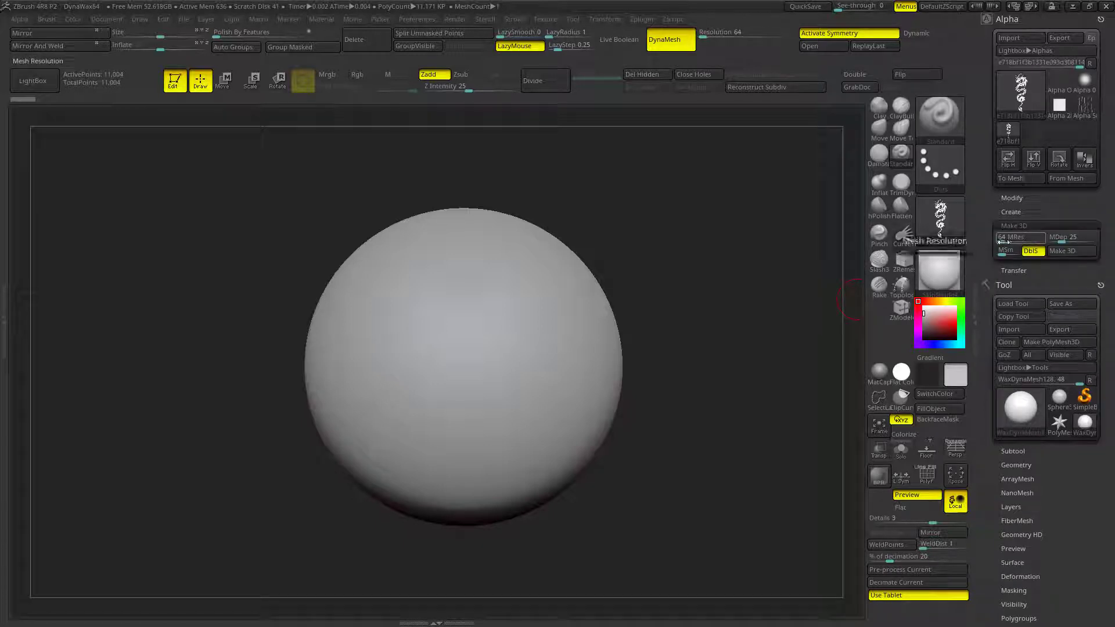
{"action": "mouse_move", "coordinate": [999, 241]}
{"action": "left_mouse_down"}
{"action": "mouse_move", "coordinate": [1048, 243]}
{"action": "mouse_move", "coordinate": [1030, 241]}
{"action": "left_mouse_up"}
{"action": "type", "text": "1500"}
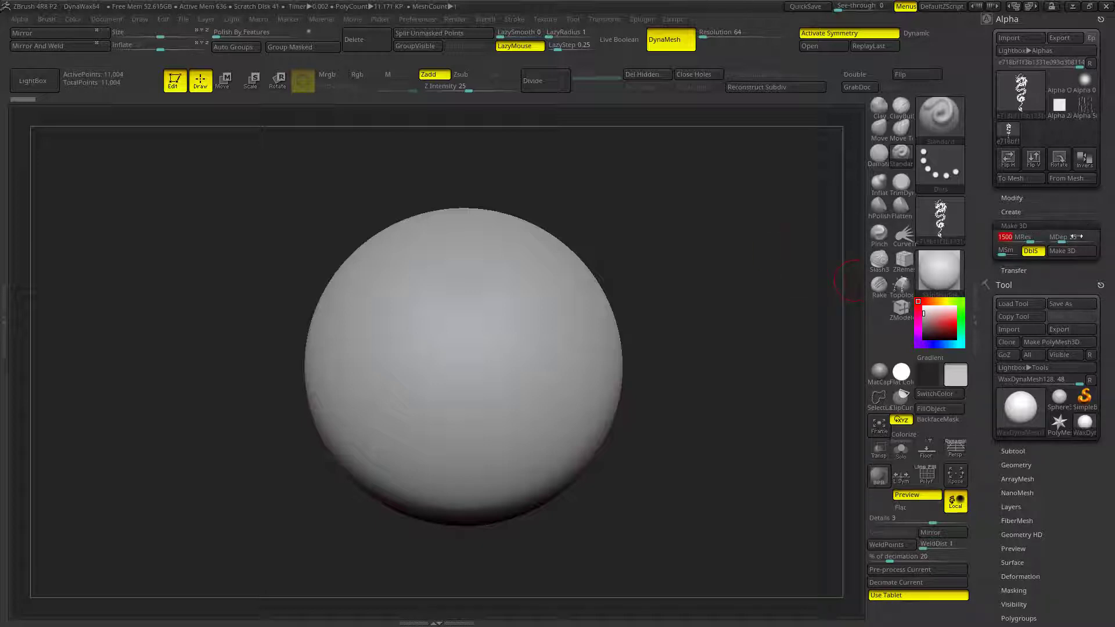
{"action": "left_click_drag", "start_coordinate": [1078, 236], "coordinate": [1054, 237]}
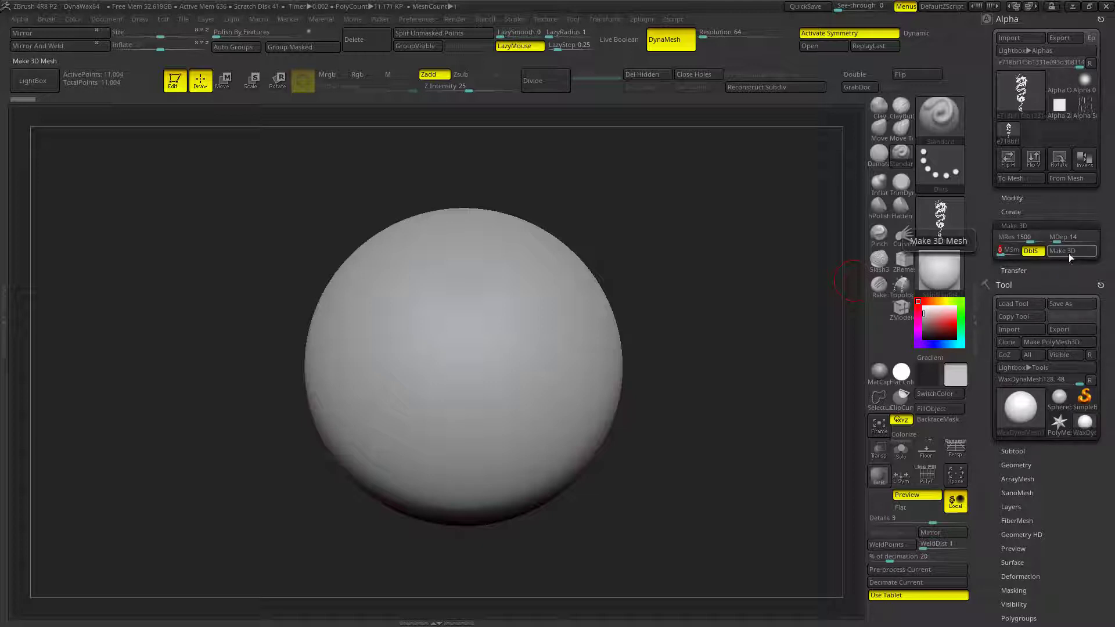
{"action": "left_click", "coordinate": [1065, 251]}
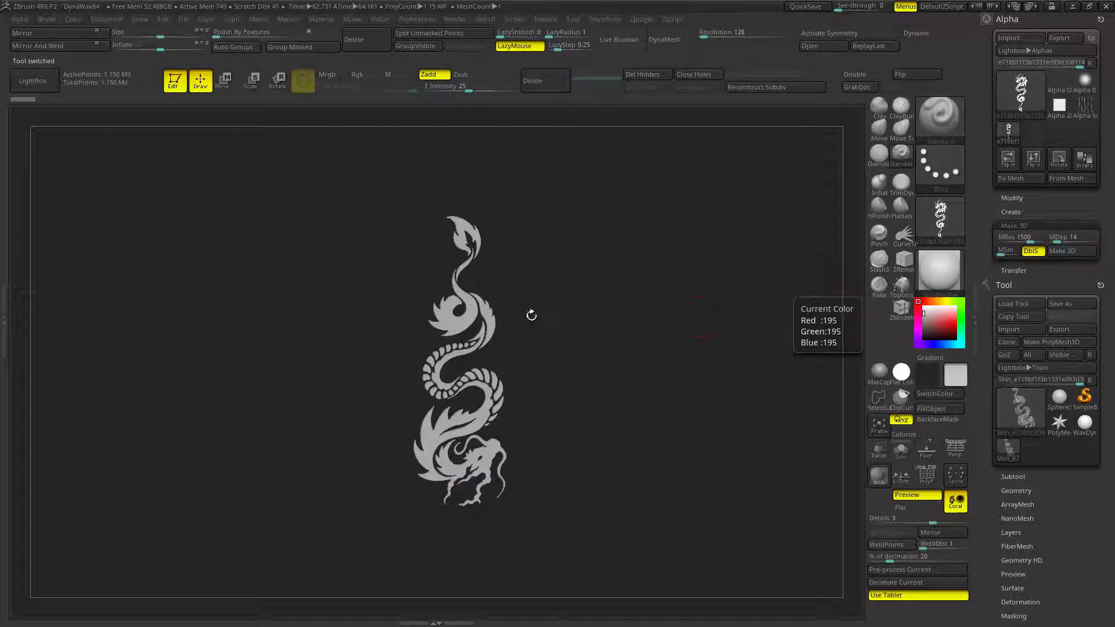
- Orbit the dragon mesh through side, edge-on and front views to check its thickness
{"action": "mouse_move", "coordinate": [658, 365]}
{"action": "left_mouse_down"}
{"action": "mouse_move", "coordinate": [655, 246]}
{"action": "mouse_move", "coordinate": [642, 302]}
{"action": "mouse_move", "coordinate": [645, 259]}
{"action": "mouse_move", "coordinate": [538, 406]}
{"action": "mouse_move", "coordinate": [741, 397]}
{"action": "mouse_move", "coordinate": [675, 360]}
{"action": "mouse_move", "coordinate": [687, 351]}
{"action": "mouse_move", "coordinate": [665, 397]}
{"action": "left_mouse_up"}
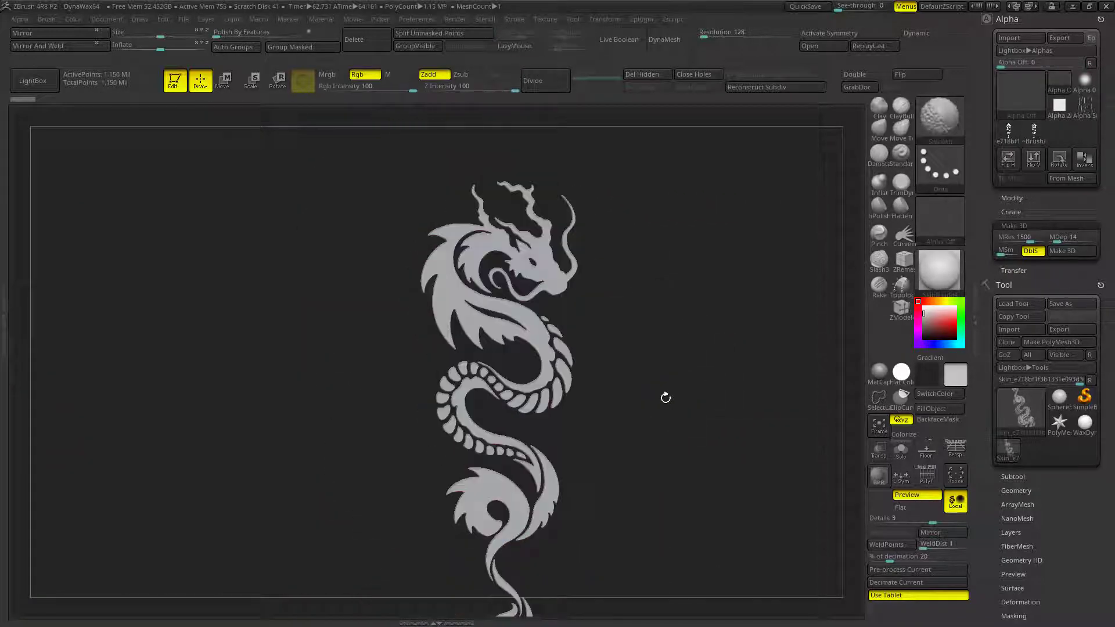
{"action": "mouse_move", "coordinate": [605, 375]}
{"action": "left_mouse_down"}
{"action": "mouse_move", "coordinate": [589, 387]}
{"action": "mouse_move", "coordinate": [598, 378]}
{"action": "mouse_move", "coordinate": [586, 372]}
{"action": "left_mouse_up"}
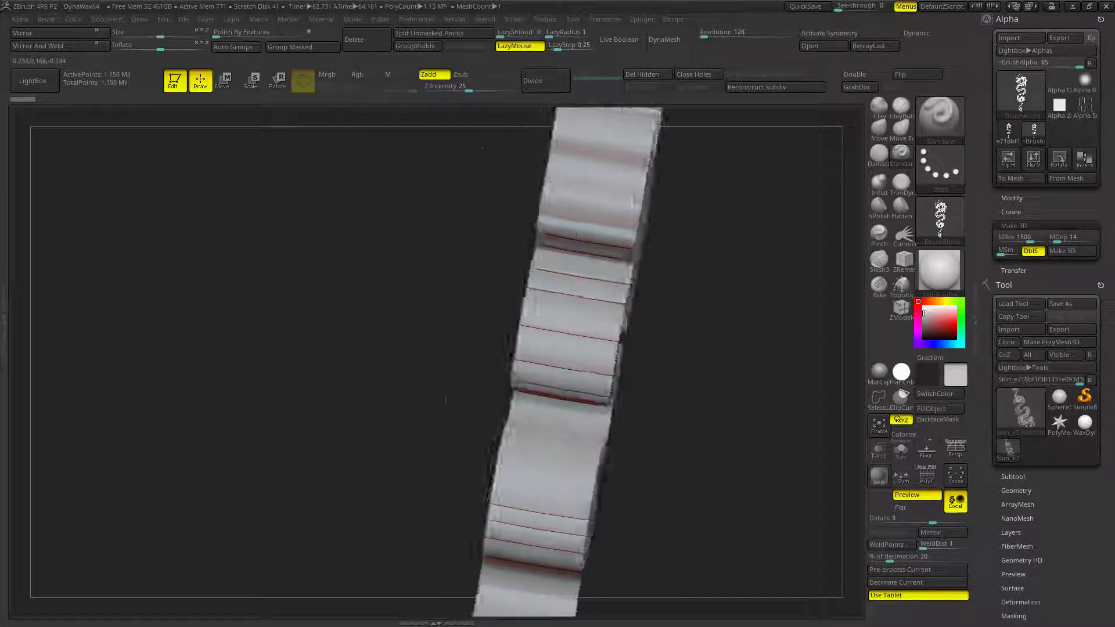
{"action": "left_click_drag", "start_coordinate": [726, 348], "coordinate": [759, 331]}
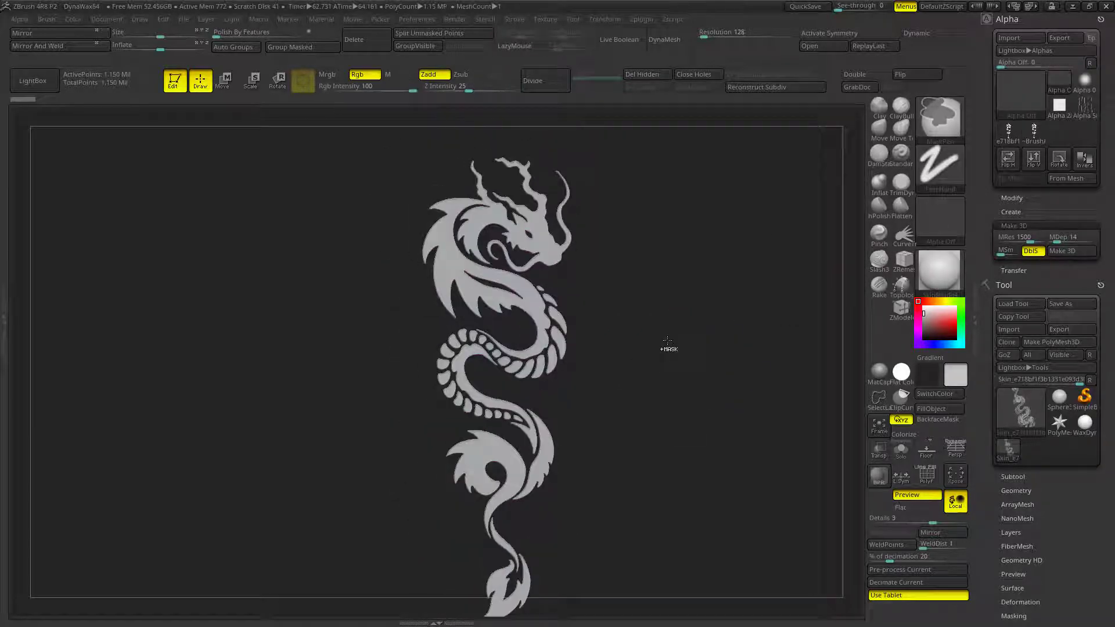
{"action": "left_click_drag", "start_coordinate": [668, 343], "coordinate": [672, 361]}
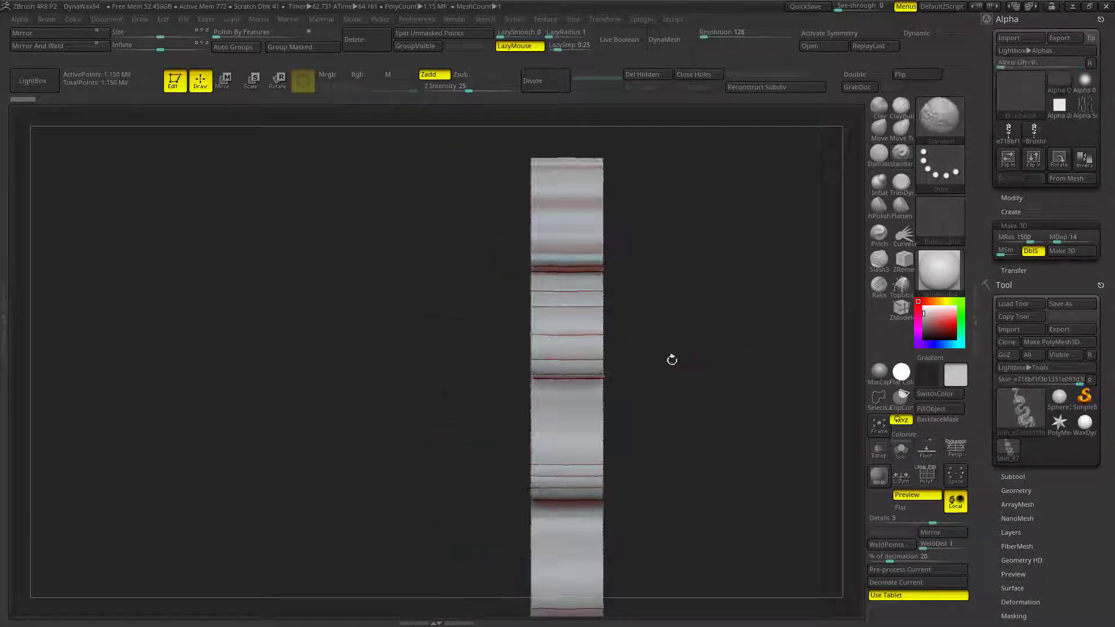
{"action": "mouse_move", "coordinate": [660, 410]}
{"action": "left_mouse_down"}
{"action": "mouse_move", "coordinate": [805, 425]}
{"action": "mouse_move", "coordinate": [670, 411]}
{"action": "mouse_move", "coordinate": [685, 426]}
{"action": "left_mouse_up"}
{"action": "mouse_move", "coordinate": [575, 350]}
{"action": "right_mouse_down", "text": "ctrl"}
{"action": "mouse_move", "coordinate": [632, 396]}
{"action": "mouse_move", "coordinate": [549, 355]}
{"action": "right_mouse_up", "text": "ctrl"}
{"action": "mouse_move", "coordinate": [618, 426]}
{"action": "right_mouse_down"}
{"action": "mouse_move", "coordinate": [553, 368]}
{"action": "mouse_move", "coordinate": [777, 386]}
{"action": "mouse_move", "coordinate": [777, 405]}
{"action": "mouse_move", "coordinate": [222, 48]}
{"action": "right_mouse_up"}
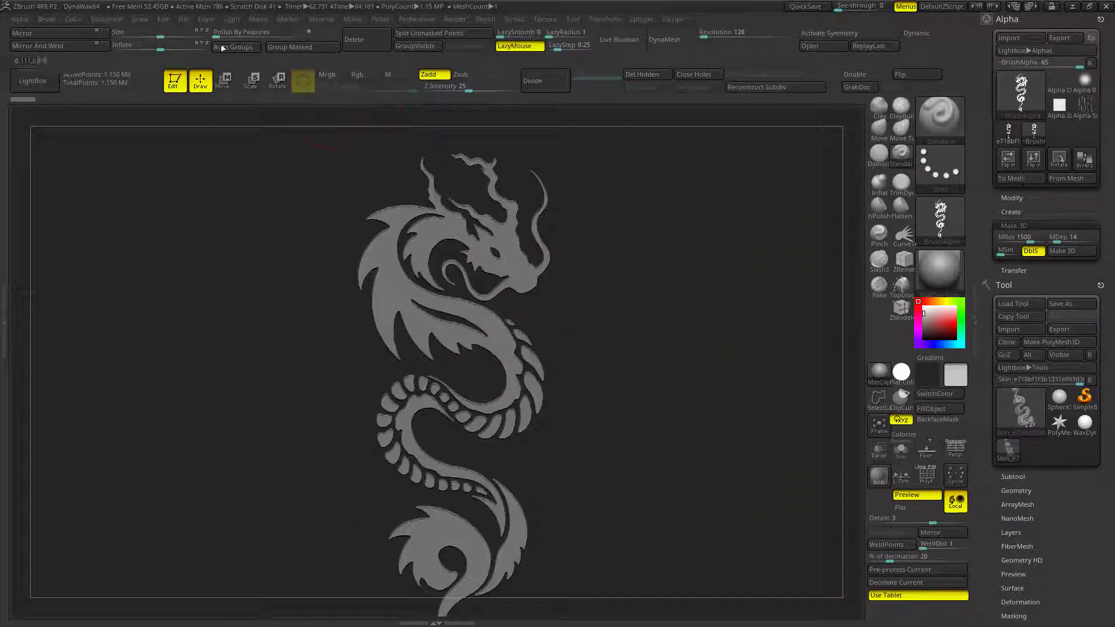
- Set Polish By Features to 42 and view the relief at an angle
{"action": "left_click_drag", "start_coordinate": [217, 35], "coordinate": [264, 37]}
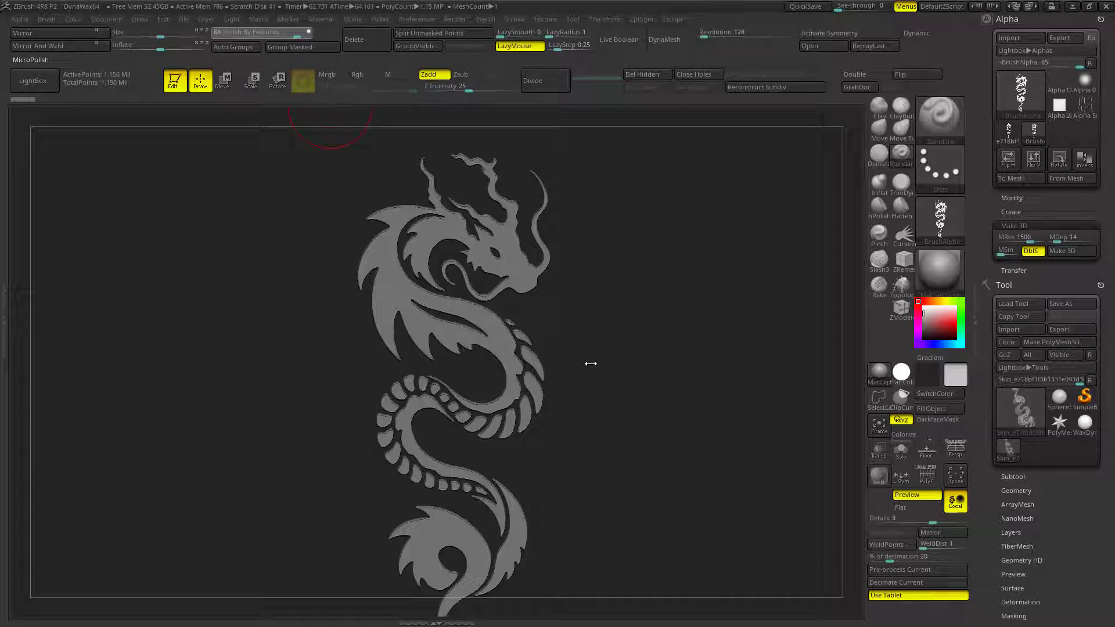
{"action": "mouse_move", "coordinate": [607, 366]}
{"action": "right_mouse_down"}
{"action": "mouse_move", "coordinate": [468, 339]}
{"action": "mouse_move", "coordinate": [491, 376]}
{"action": "right_mouse_up"}
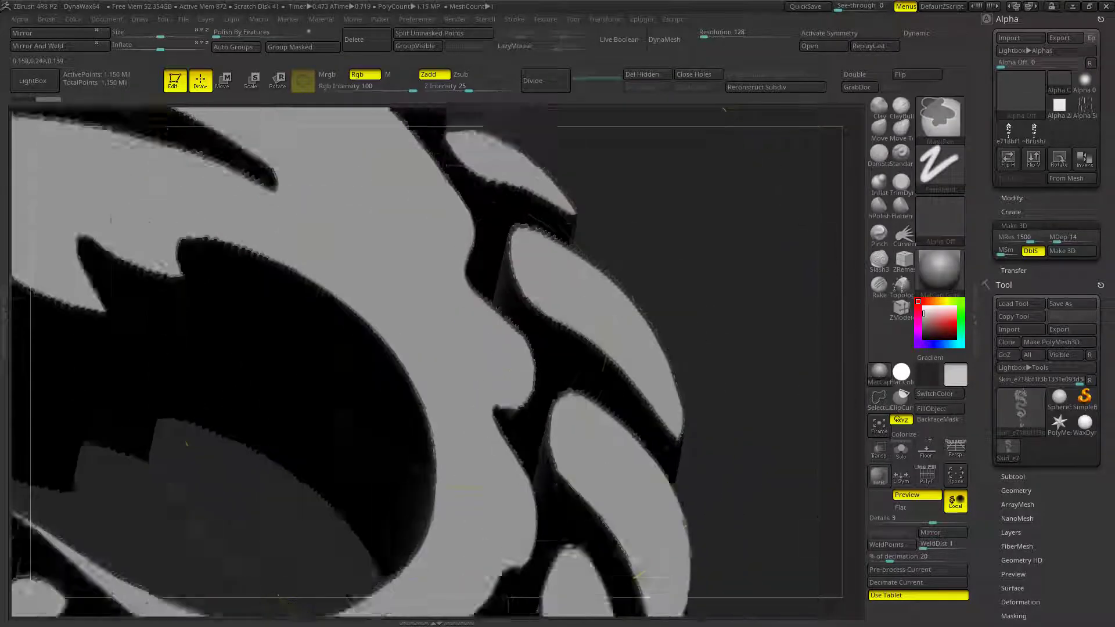
{"action": "right_click_drag", "start_coordinate": [468, 341], "coordinate": [503, 396]}
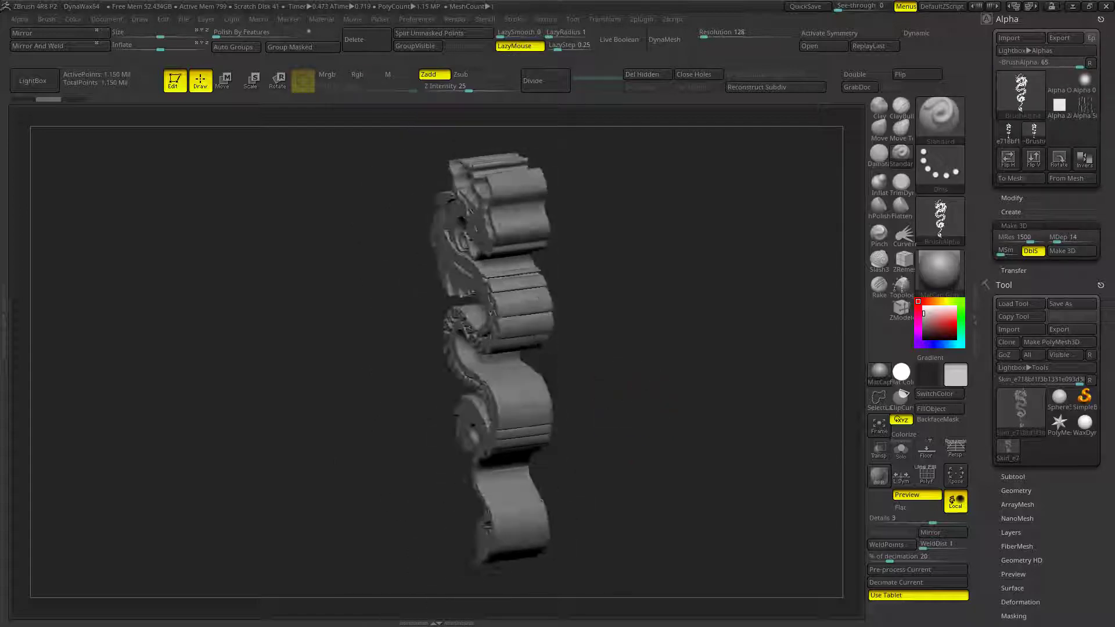
- Inspect the dragon's polygon frame from several angles and unhide all mesh parts
{"action": "left_click", "coordinate": [927, 480]}
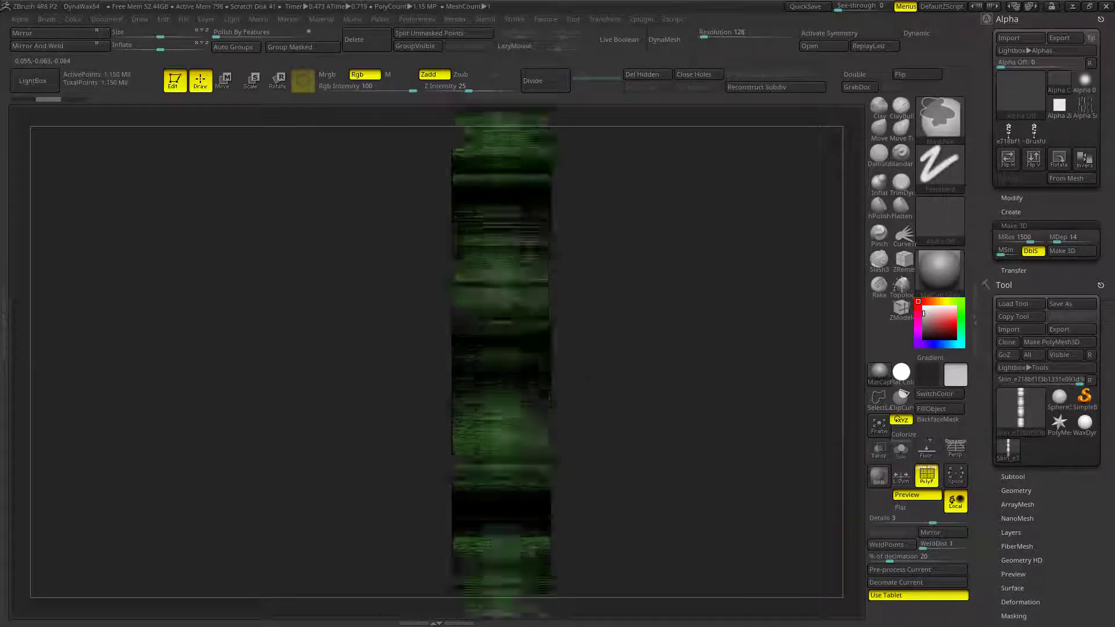
{"action": "mouse_move", "coordinate": [680, 438]}
{"action": "left_mouse_down"}
{"action": "mouse_move", "coordinate": [686, 408]}
{"action": "mouse_move", "coordinate": [577, 309]}
{"action": "left_mouse_up"}
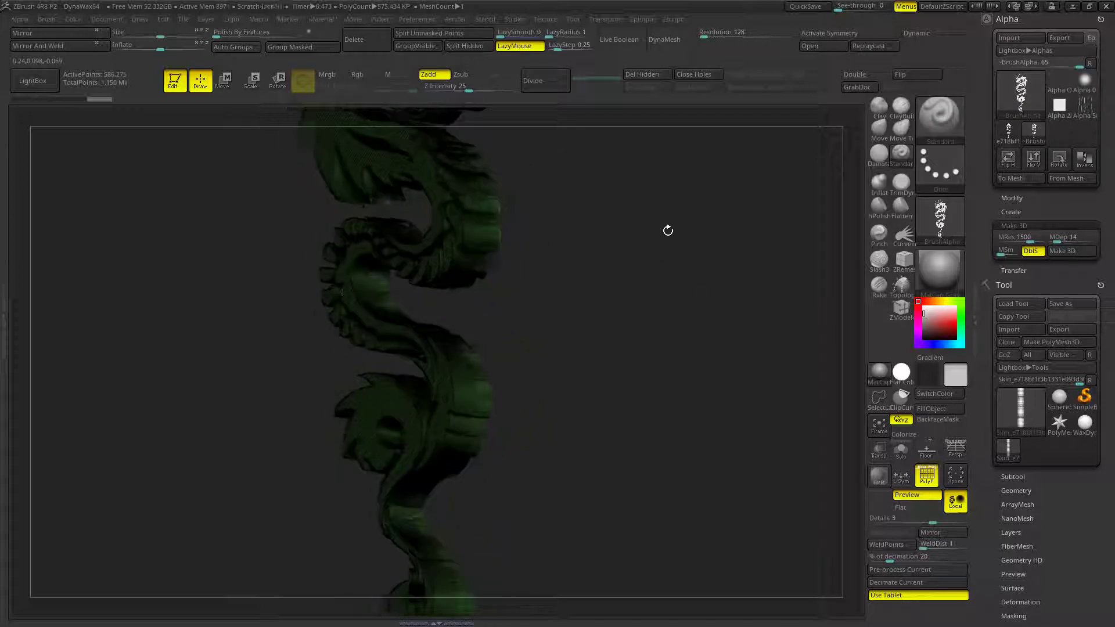
{"action": "mouse_move", "coordinate": [667, 231]}
{"action": "left_mouse_down"}
{"action": "mouse_move", "coordinate": [576, 395]}
{"action": "mouse_move", "coordinate": [656, 406]}
{"action": "left_mouse_up"}
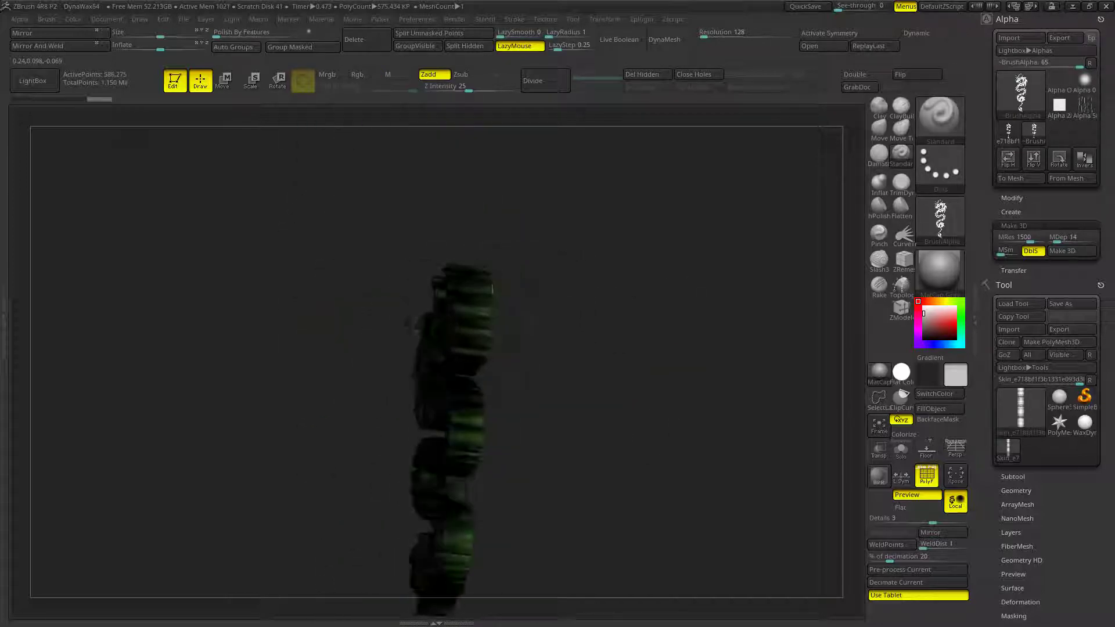
{"action": "key", "text": "shift+f"}
{"action": "mouse_move", "coordinate": [757, 423]}
{"action": "left_mouse_down"}
{"action": "mouse_move", "coordinate": [718, 428]}
{"action": "mouse_move", "coordinate": [716, 455]}
{"action": "mouse_move", "coordinate": [664, 404]}
{"action": "left_mouse_up"}
{"action": "left_click", "coordinate": [765, 416], "text": "ctrl+shift"}
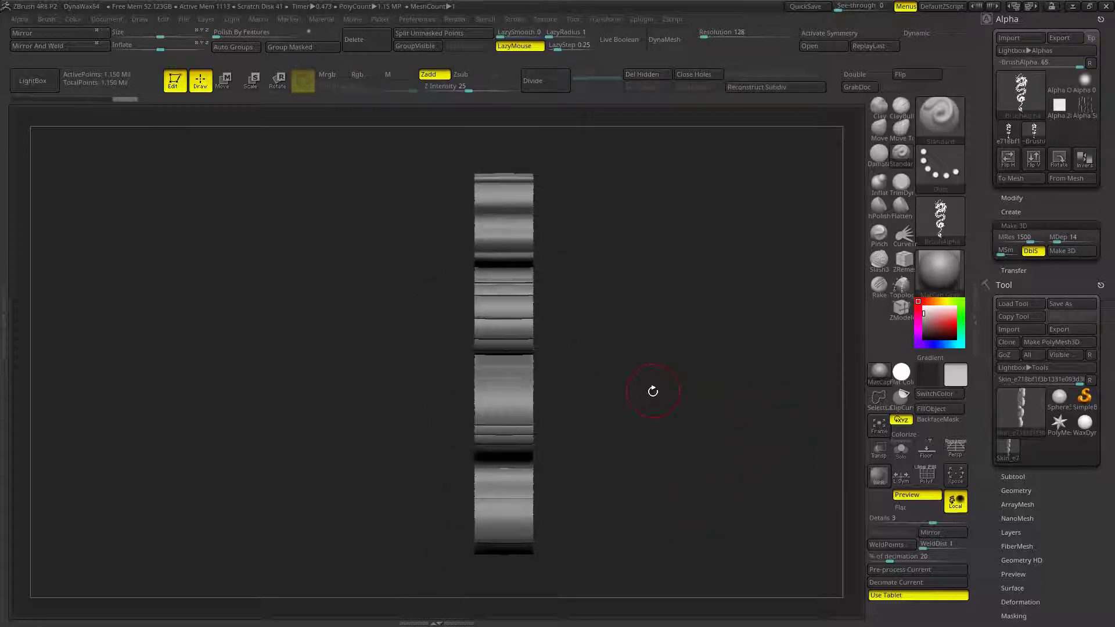
- Scale the dragon relief's depth to about 0.64 with the Move gizmo, then return to Draw
{"action": "key", "text": "w"}
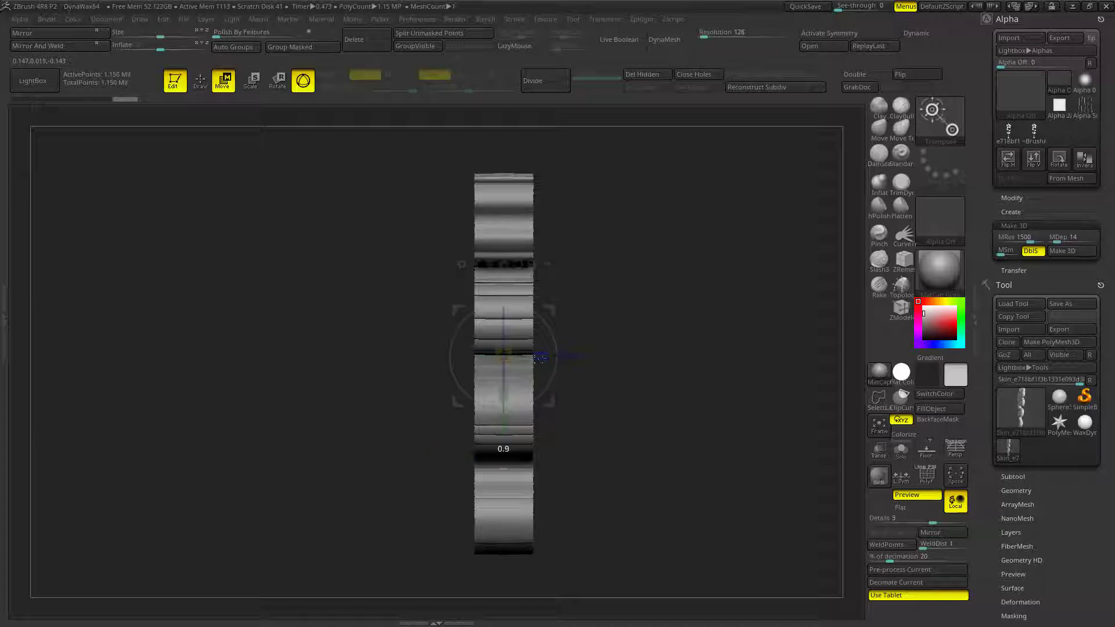
{"action": "scroll", "coordinate": [538, 343], "scroll_direction": "up", "scroll_amount": 3}
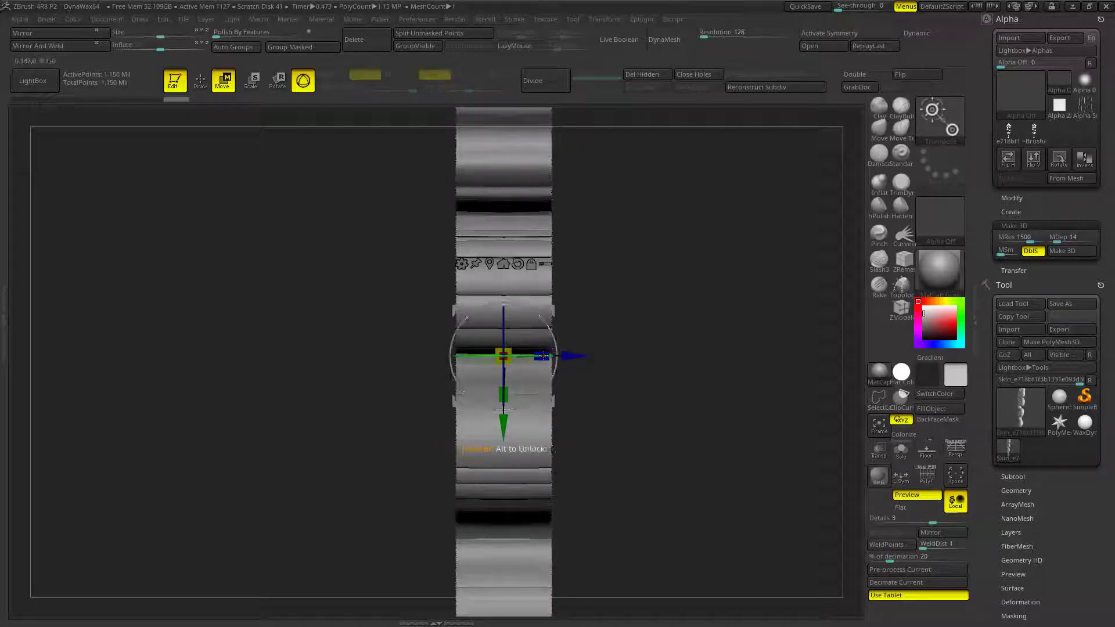
{"action": "left_click_drag", "start_coordinate": [539, 351], "coordinate": [490, 349]}
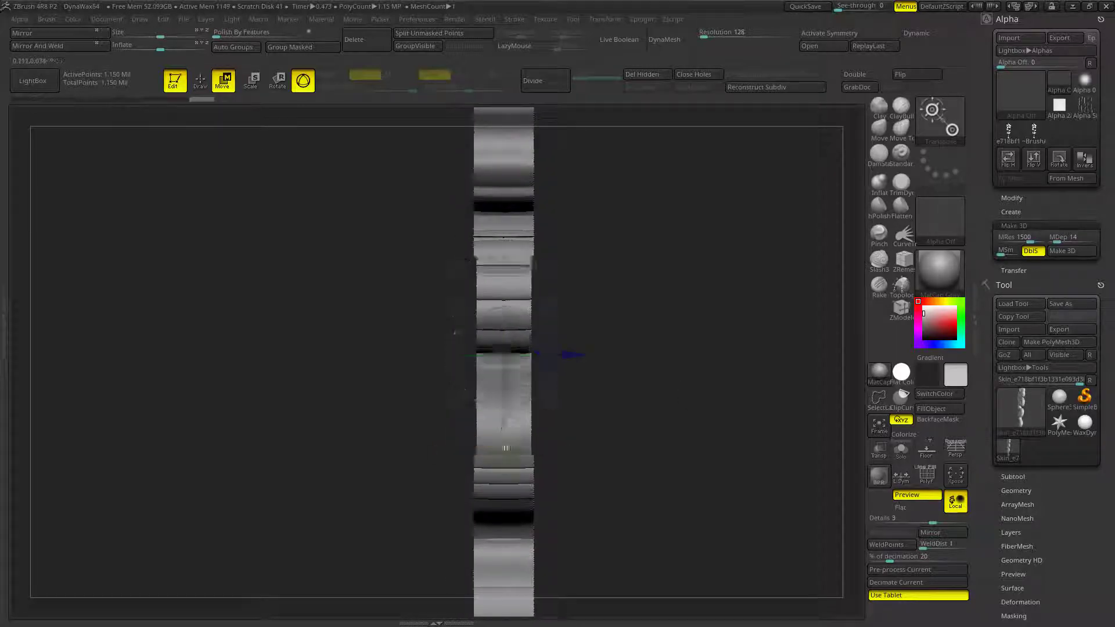
{"action": "mouse_move", "coordinate": [581, 354]}
{"action": "left_mouse_down"}
{"action": "mouse_move", "coordinate": [631, 354]}
{"action": "mouse_move", "coordinate": [620, 351]}
{"action": "mouse_move", "coordinate": [652, 398]}
{"action": "mouse_move", "coordinate": [580, 368]}
{"action": "mouse_move", "coordinate": [707, 409]}
{"action": "mouse_move", "coordinate": [677, 366]}
{"action": "mouse_move", "coordinate": [828, 219]}
{"action": "left_mouse_up"}
{"action": "key", "text": "q"}
- Select the Move brush, raise Draw Size to about 290, and push the dragon's middle S-curve
{"action": "key", "text": "s"}
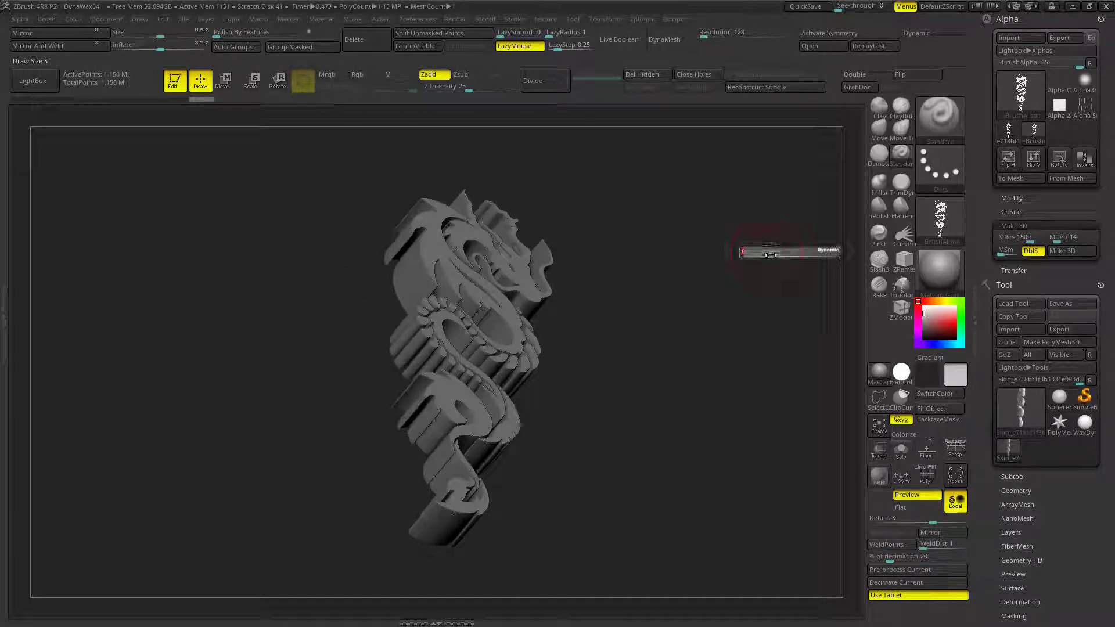
{"action": "left_click", "coordinate": [883, 127]}
{"action": "key", "text": "s"}
{"action": "mouse_move", "coordinate": [668, 278]}
{"action": "left_mouse_down"}
{"action": "mouse_move", "coordinate": [709, 308]}
{"action": "mouse_move", "coordinate": [663, 267]}
{"action": "left_mouse_up"}
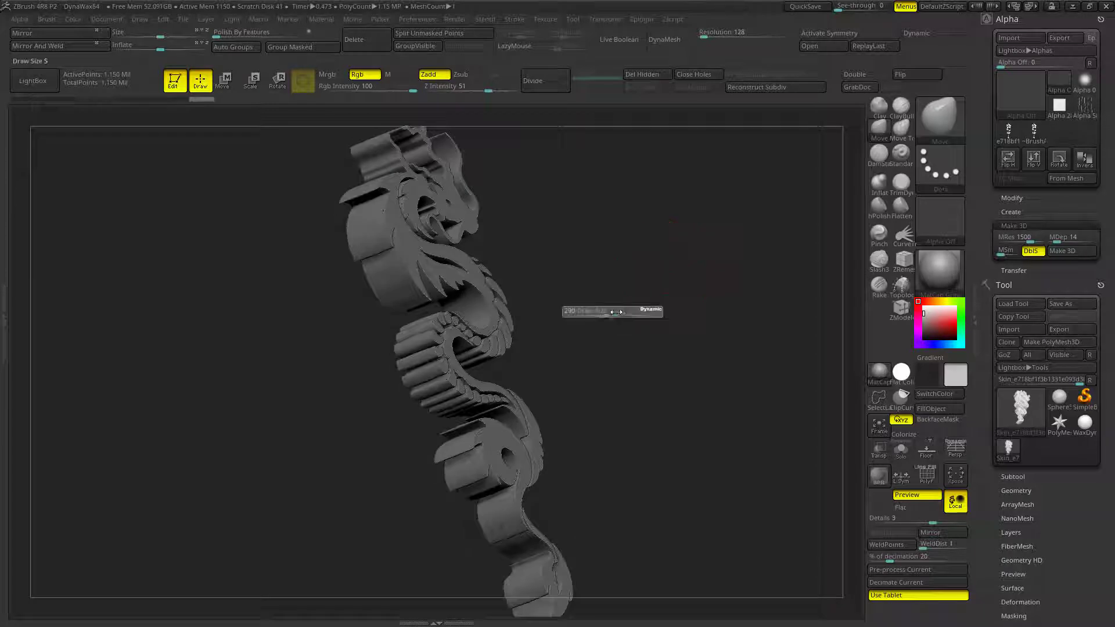
{"action": "left_click_drag", "start_coordinate": [458, 348], "coordinate": [465, 367]}
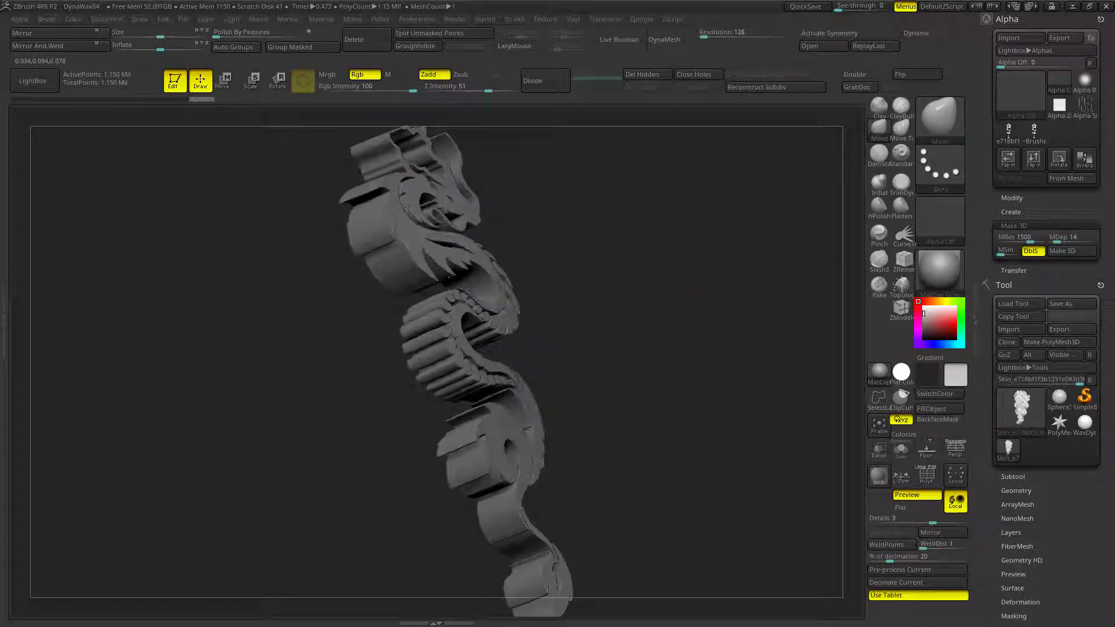
{"action": "left_click_drag", "start_coordinate": [581, 372], "coordinate": [691, 370]}
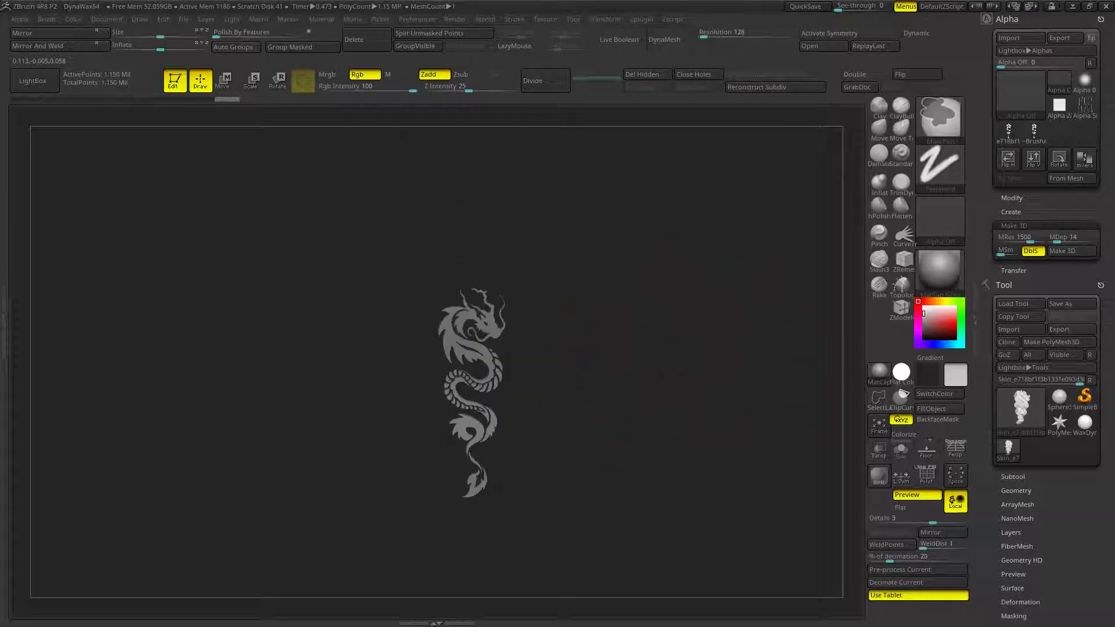
{"action": "left_click_drag", "start_coordinate": [656, 333], "coordinate": [665, 373]}
{"action": "key", "text": "s"}
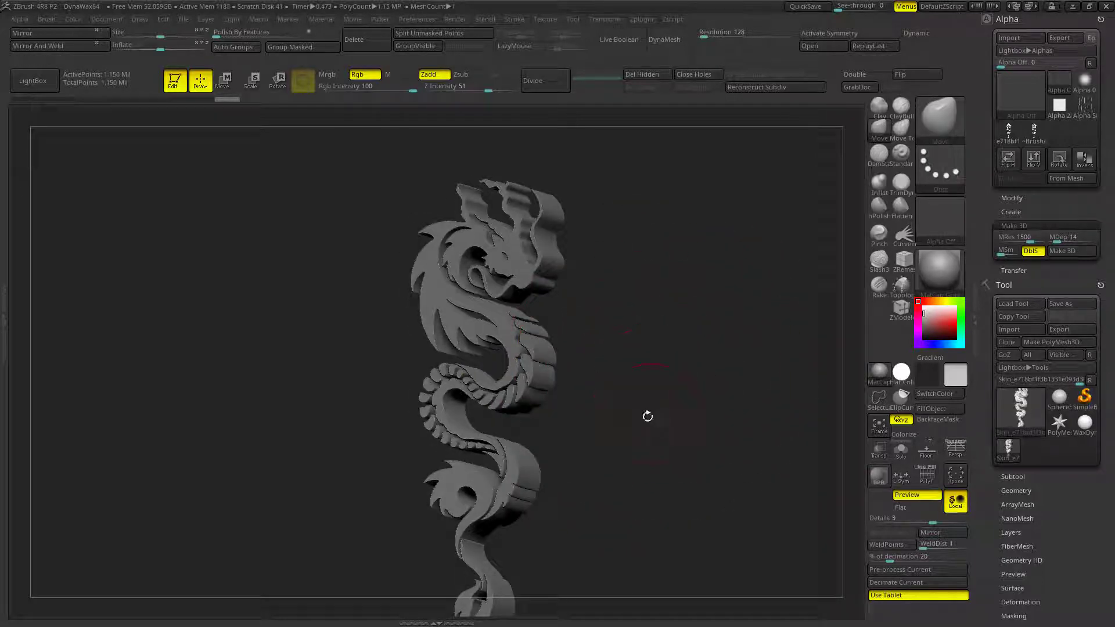
{"action": "left_click_drag", "start_coordinate": [647, 416], "coordinate": [660, 349]}
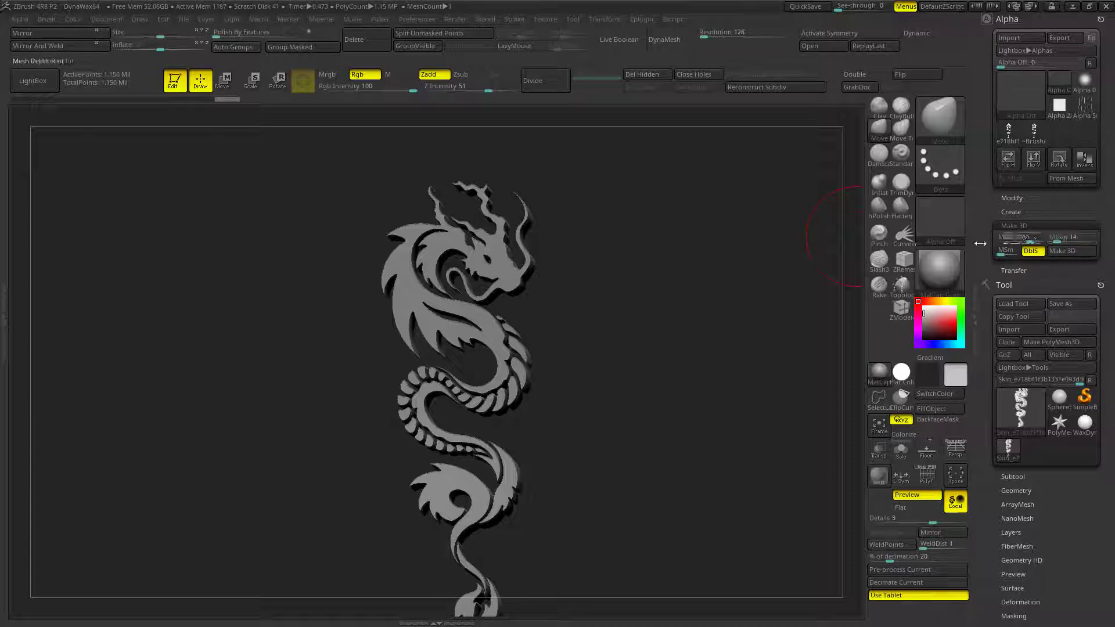
- Import the round carved-dragon image 55e43f800c12a.jpg as the current alpha
{"action": "left_click", "coordinate": [939, 229]}
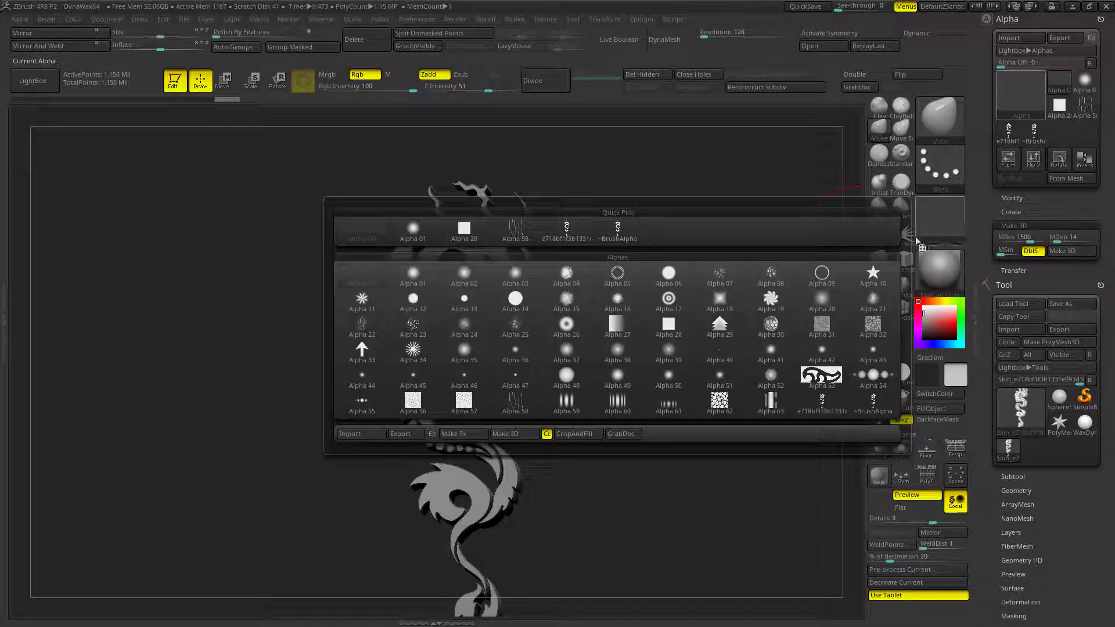
{"action": "left_click", "coordinate": [368, 435]}
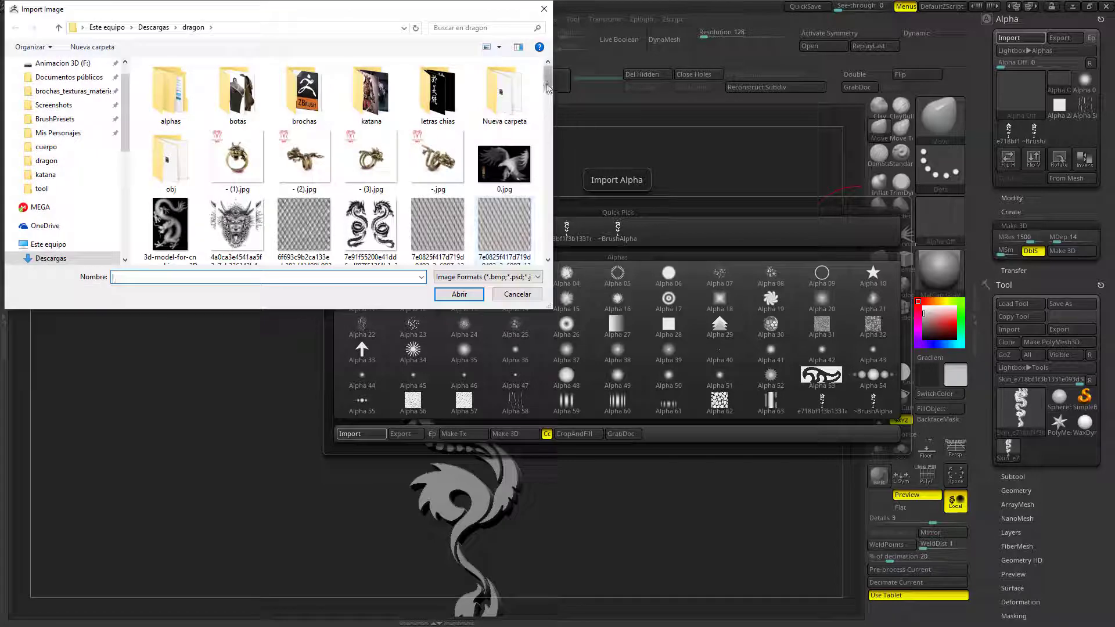
{"action": "left_click_drag", "start_coordinate": [547, 86], "coordinate": [548, 91]}
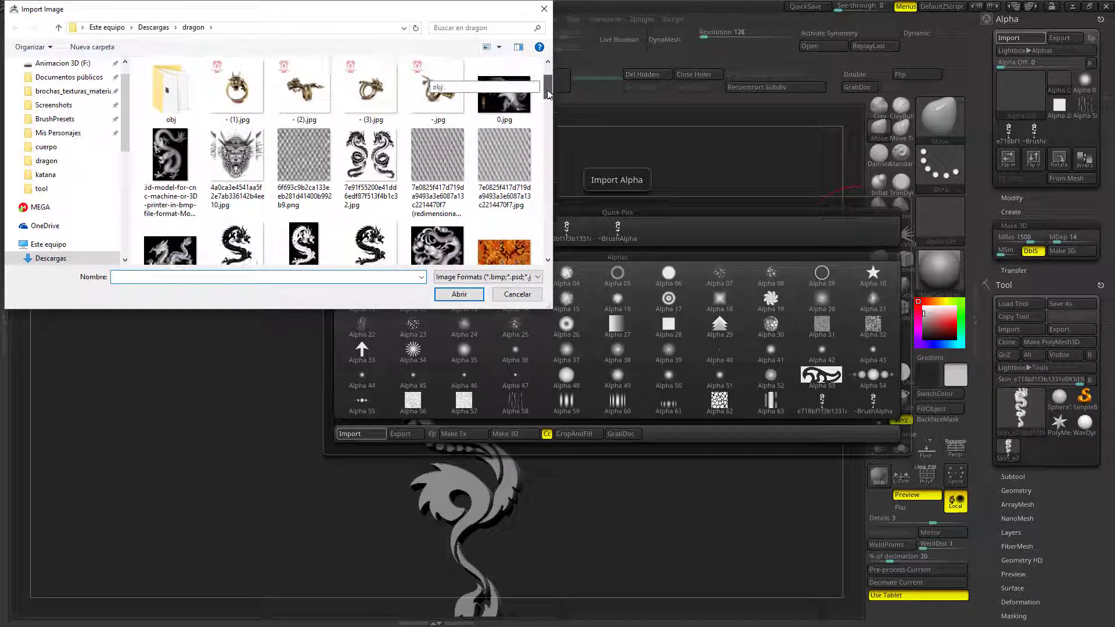
{"action": "mouse_move", "coordinate": [548, 91]}
{"action": "left_mouse_down"}
{"action": "mouse_move", "coordinate": [551, 81]}
{"action": "mouse_move", "coordinate": [552, 94]}
{"action": "left_mouse_up"}
{"action": "scroll", "coordinate": [521, 161], "scroll_direction": "down", "scroll_amount": 2}
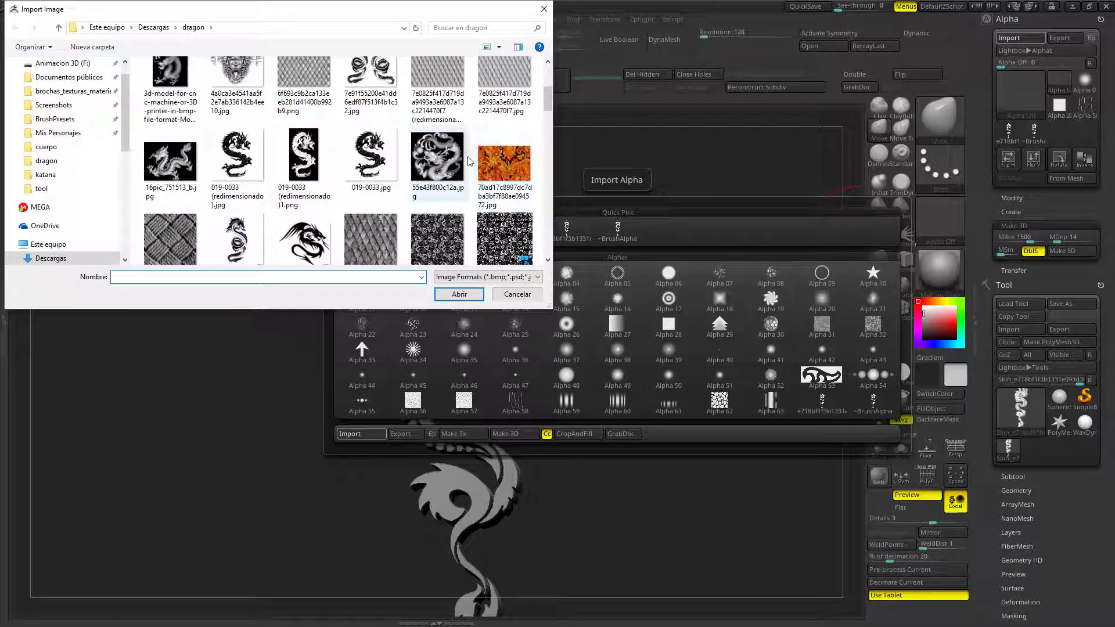
{"action": "left_click", "coordinate": [448, 174]}
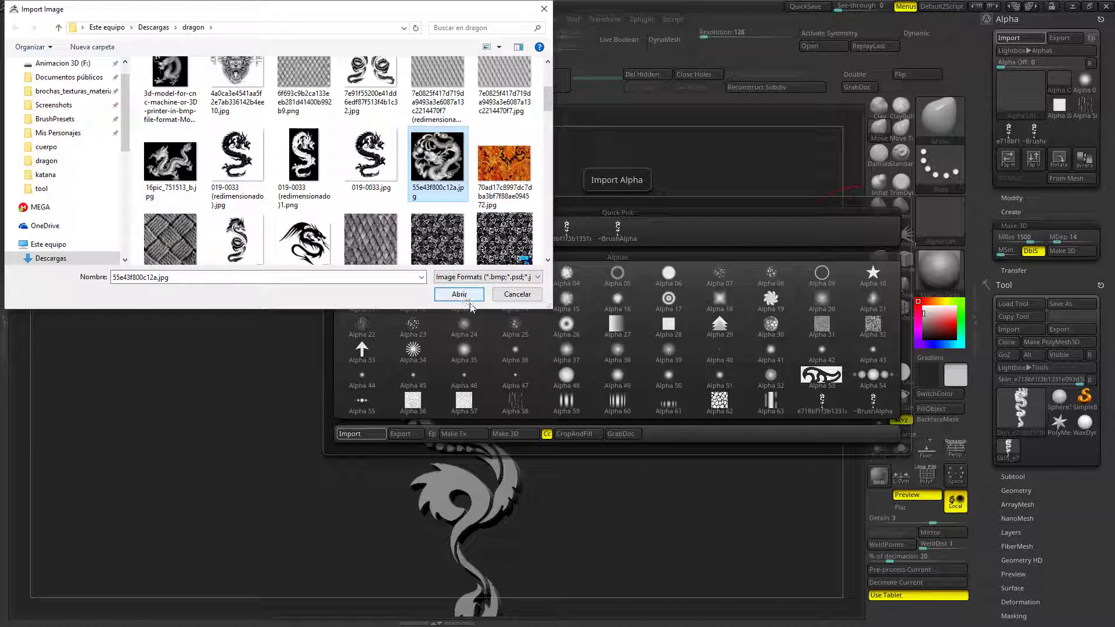
{"action": "left_click", "coordinate": [459, 294]}
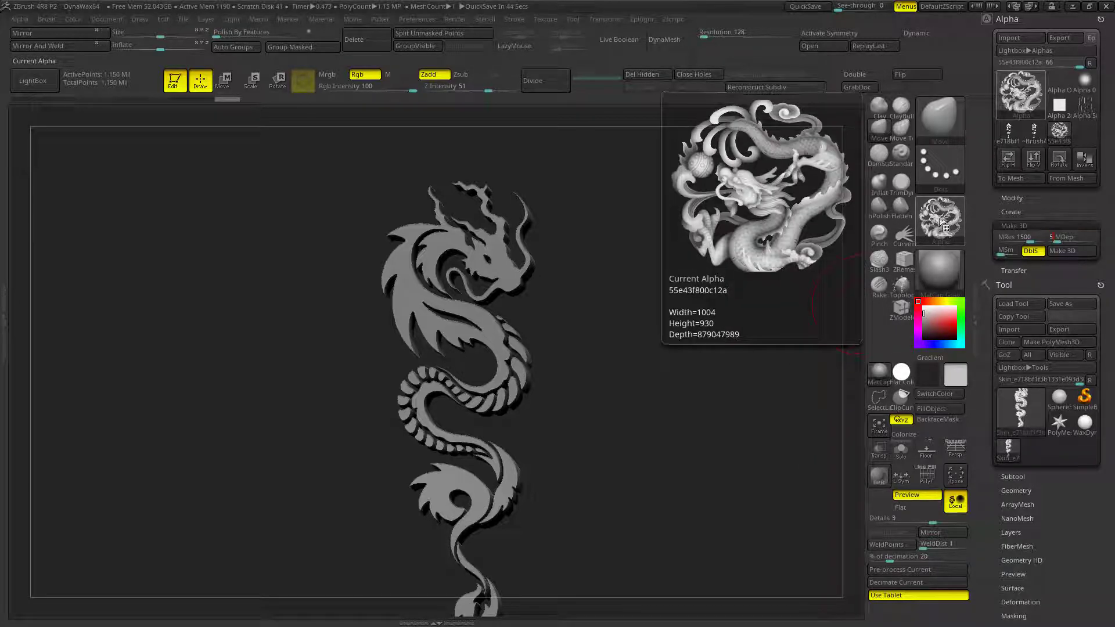
{"action": "mouse_move", "coordinate": [939, 215]}
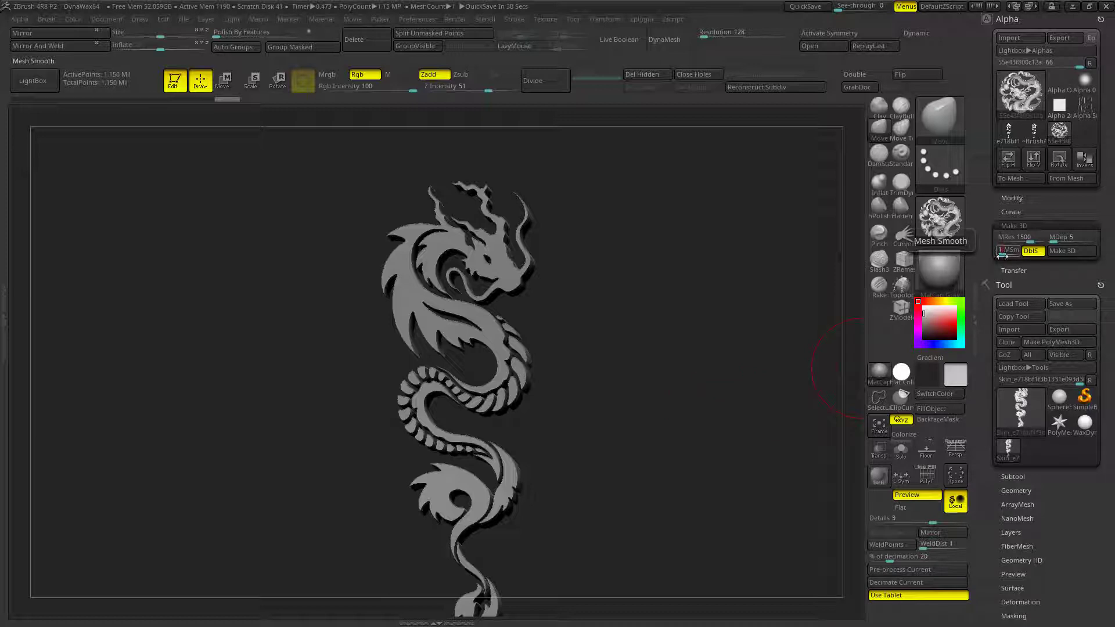
- Convert the medallion alpha into a 2.64-million-point relief mesh and orbit to inspect it
{"action": "left_click", "coordinate": [1071, 251]}
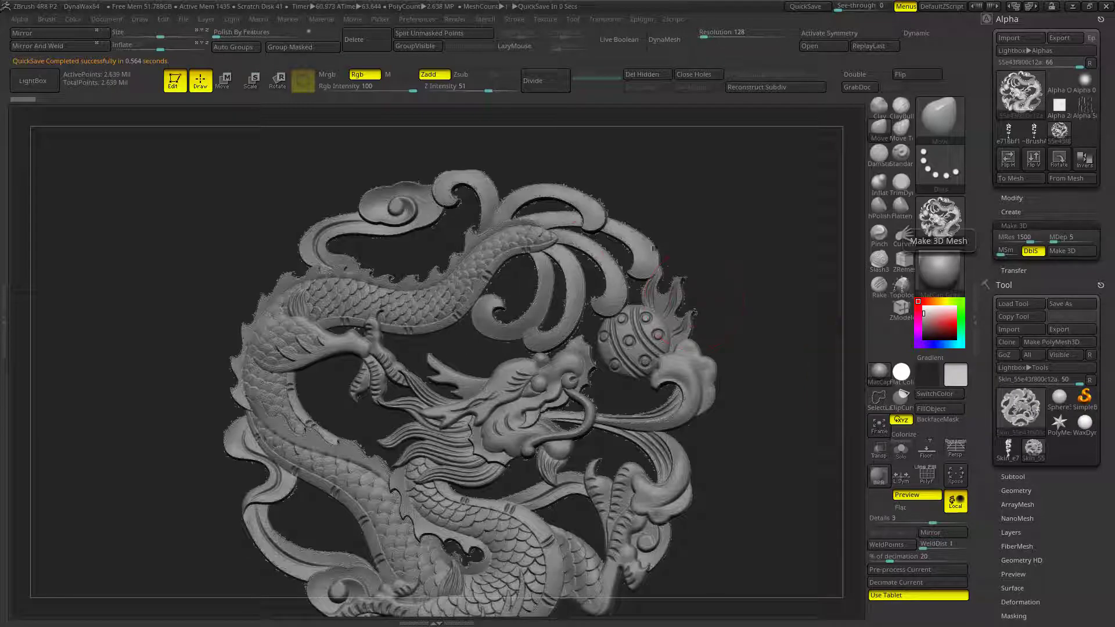
{"action": "mouse_move", "coordinate": [785, 295]}
{"action": "left_mouse_down"}
{"action": "mouse_move", "coordinate": [581, 313]}
{"action": "mouse_move", "coordinate": [642, 390]}
{"action": "left_mouse_up"}
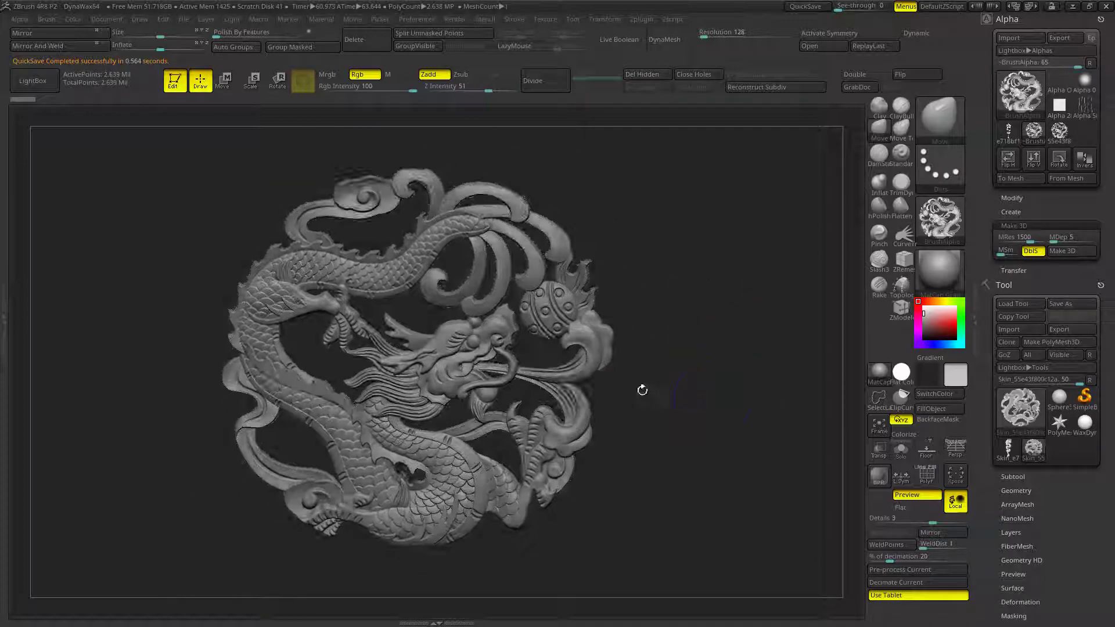
{"action": "mouse_move", "coordinate": [642, 391]}
{"action": "right_mouse_down", "text": "ctrl"}
{"action": "mouse_move", "coordinate": [644, 420]}
{"action": "mouse_move", "coordinate": [511, 318]}
{"action": "right_mouse_up", "text": "ctrl"}
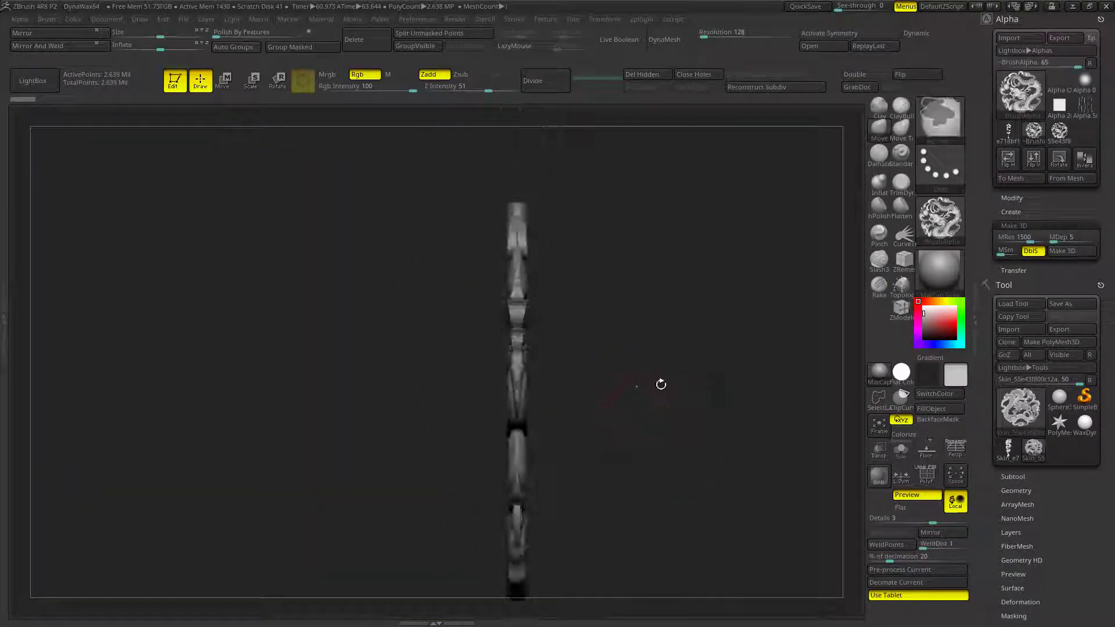
- Mask a straight line down the medallion relief's edge
{"action": "key", "text": "s"}
{"action": "key", "text": "ctrl"}
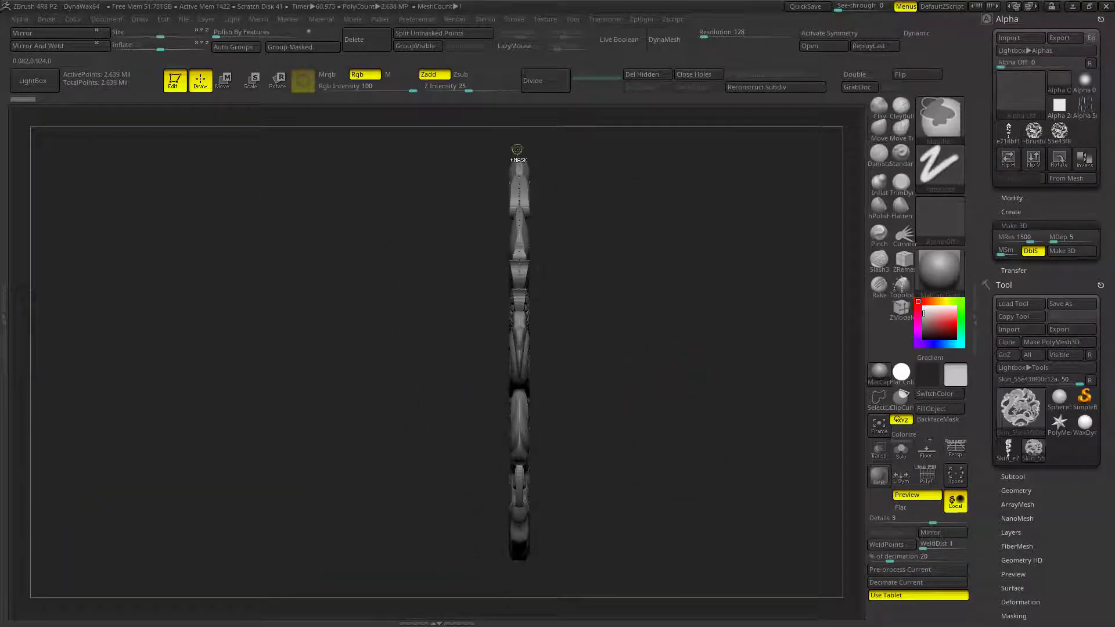
{"action": "left_click_drag", "start_coordinate": [520, 349], "coordinate": [519, 580]}
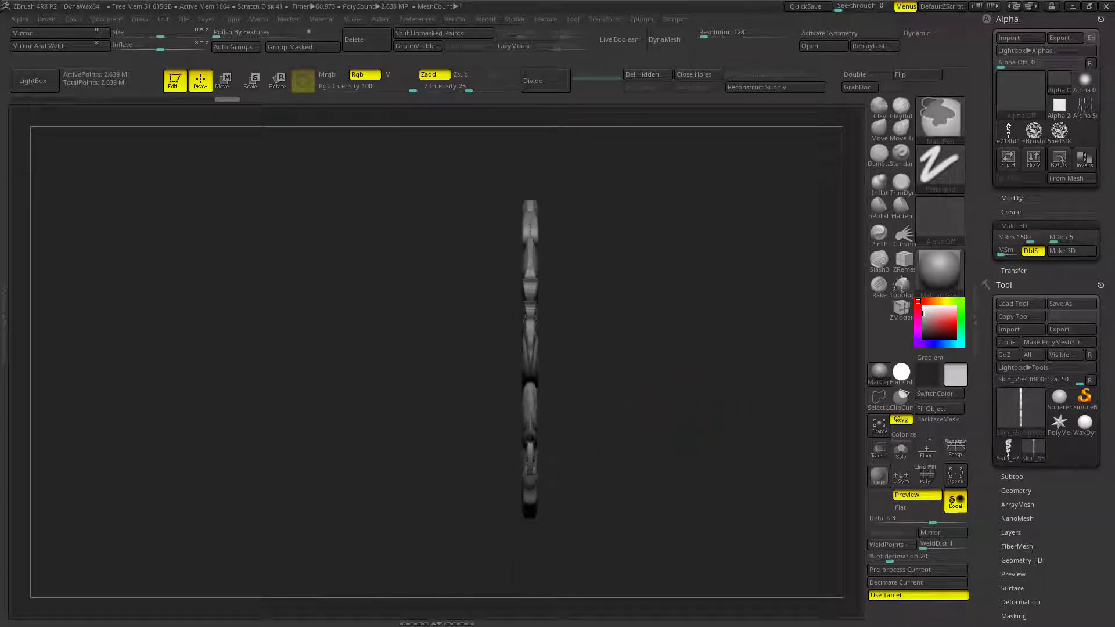
- Stretch the relief's depth to about 1.28 with the transpose gizmo, then mask a thin side strip
{"action": "key", "text": "s"}
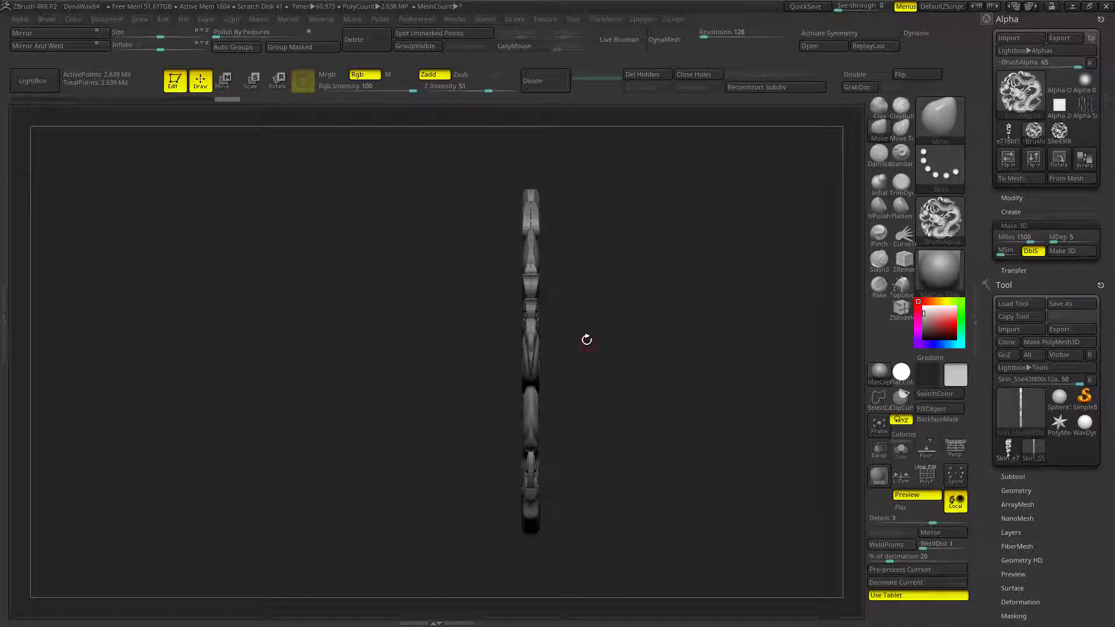
{"action": "key", "text": "w"}
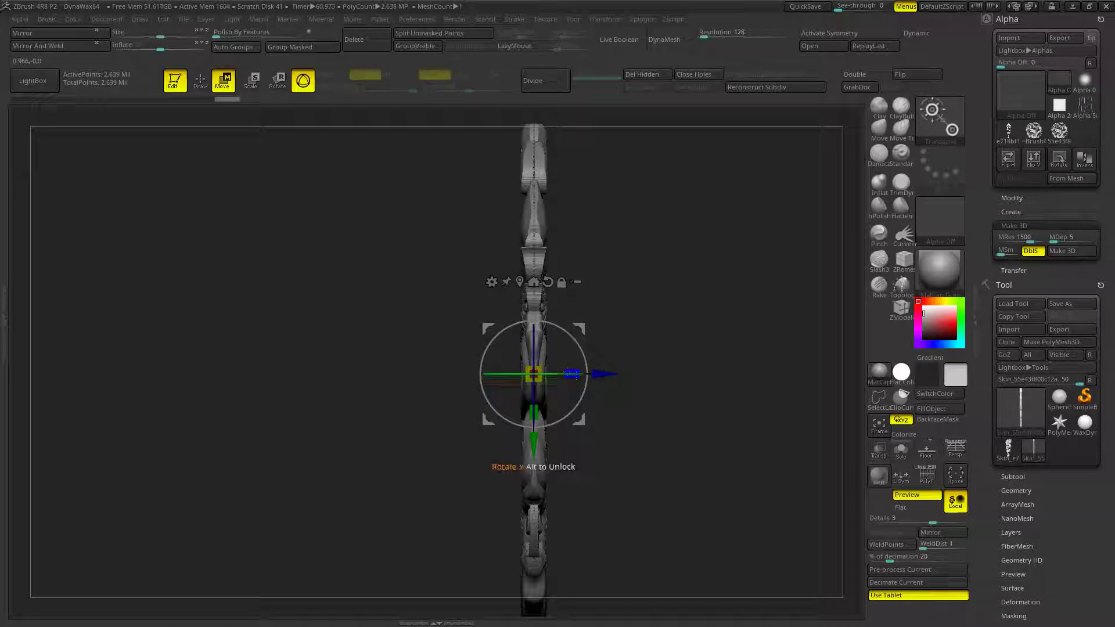
{"action": "left_click_drag", "start_coordinate": [573, 372], "coordinate": [660, 398]}
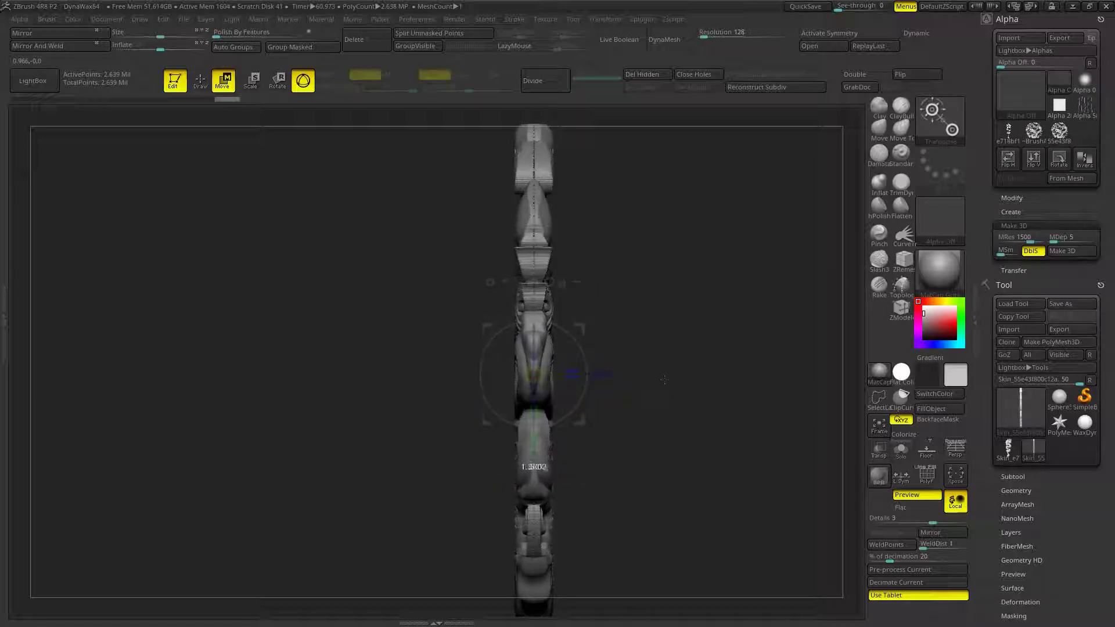
{"action": "key", "text": "q"}
{"action": "left_click_drag", "start_coordinate": [660, 455], "coordinate": [534, 192], "text": "alt"}
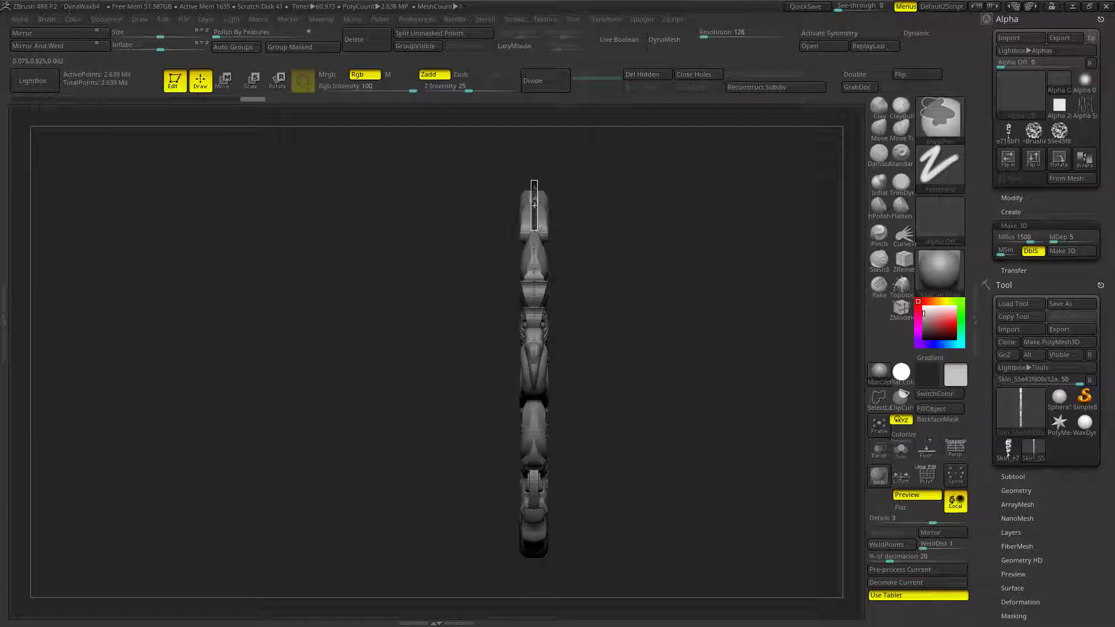
{"action": "left_click_drag", "start_coordinate": [543, 410], "coordinate": [538, 582], "text": "ctrl+shift"}
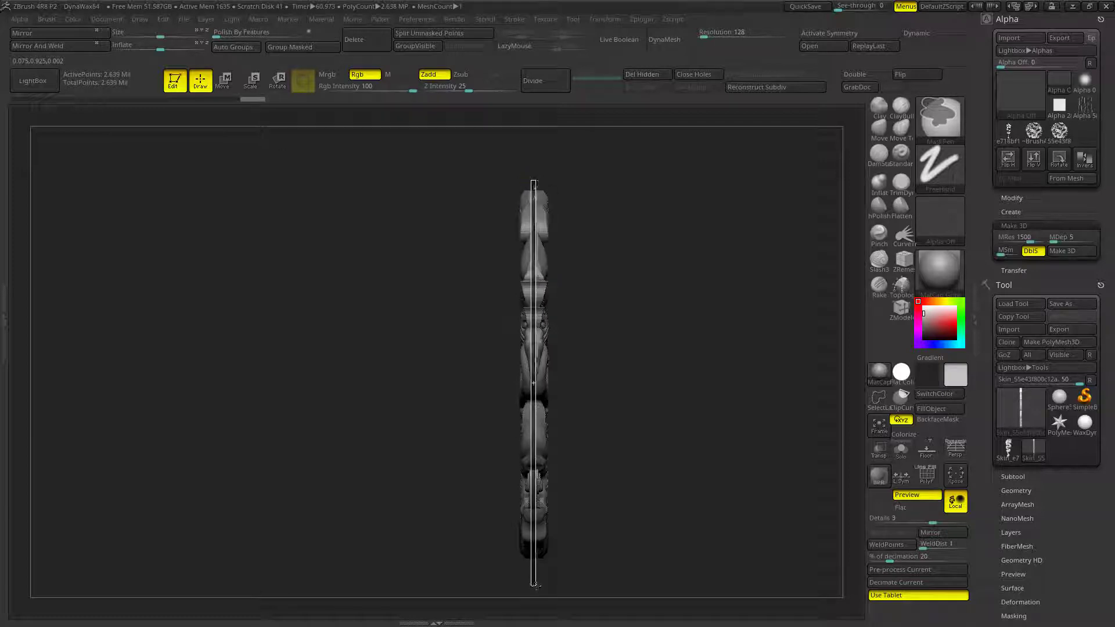
- Scale the medallion relief's depth down to about 0.9567 with the transpose gizmo
{"action": "left_click_drag", "start_coordinate": [647, 448], "coordinate": [738, 419]}
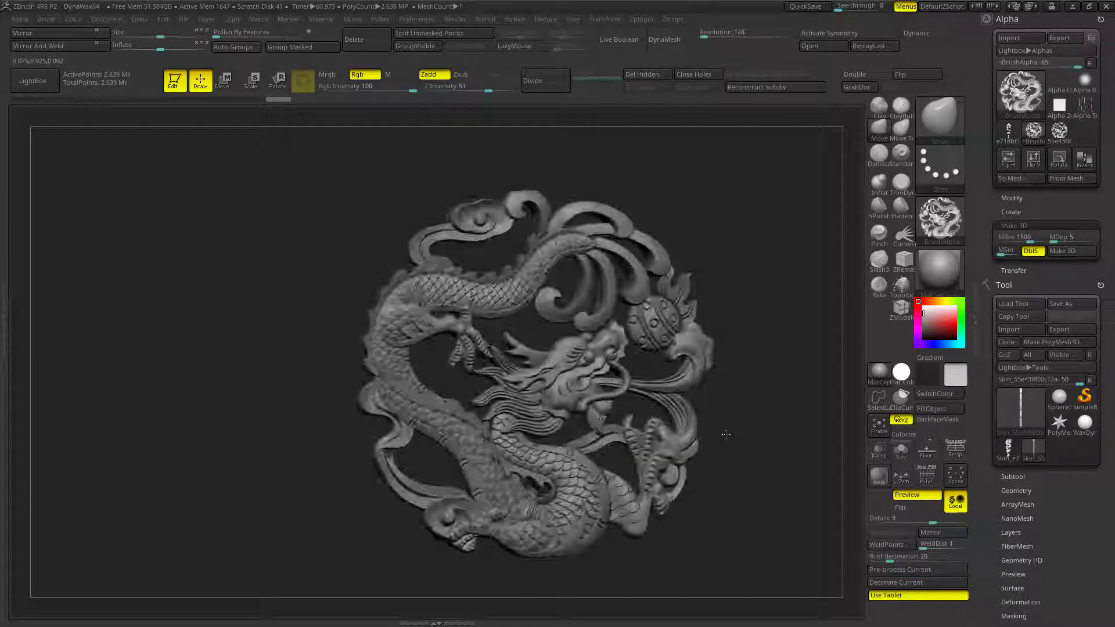
{"action": "mouse_move", "coordinate": [800, 399]}
{"action": "left_mouse_down", "text": "alt"}
{"action": "mouse_move", "coordinate": [598, 373]}
{"action": "mouse_move", "coordinate": [737, 423]}
{"action": "mouse_move", "coordinate": [718, 376]}
{"action": "mouse_move", "coordinate": [667, 359]}
{"action": "mouse_move", "coordinate": [546, 398]}
{"action": "mouse_move", "coordinate": [557, 363]}
{"action": "left_mouse_up", "text": "alt"}
{"action": "key", "text": "w"}
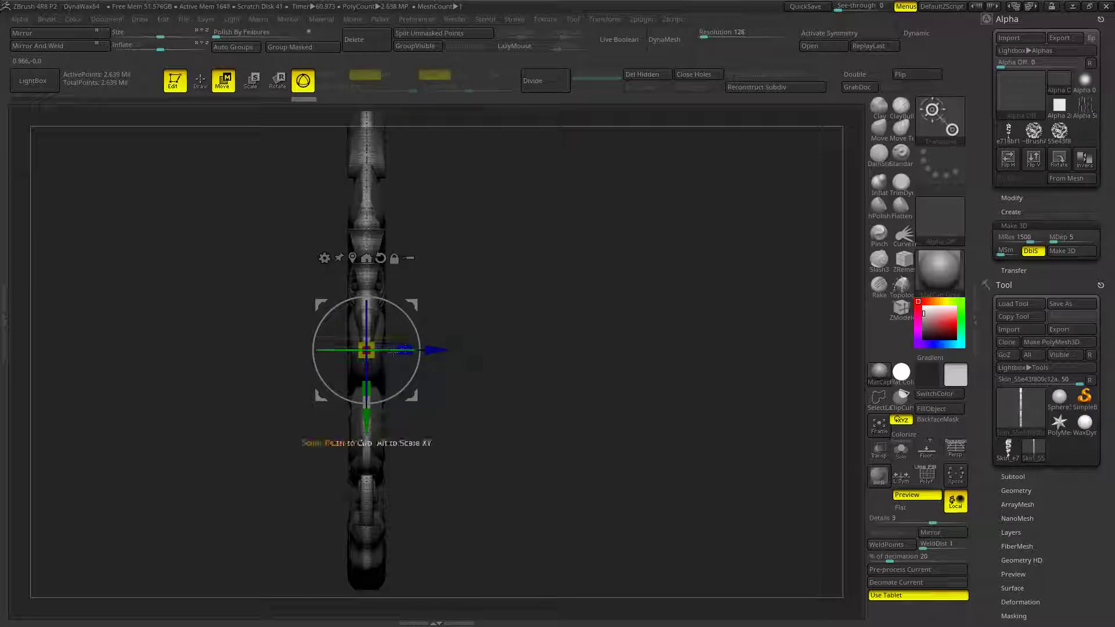
{"action": "left_click_drag", "start_coordinate": [405, 351], "coordinate": [395, 351]}
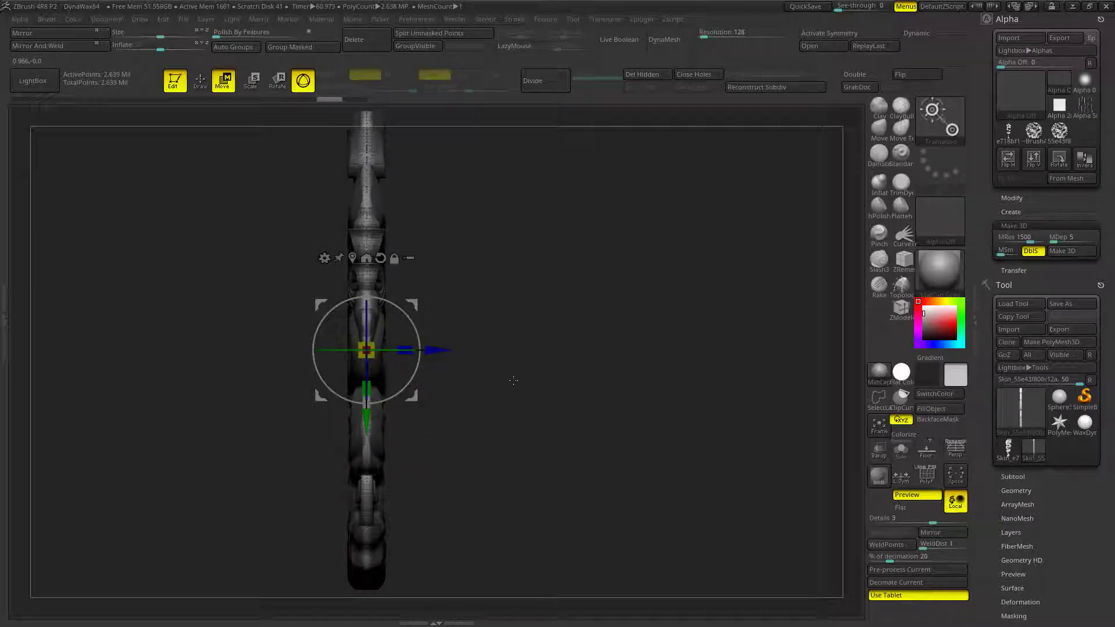
{"action": "key", "text": "q"}
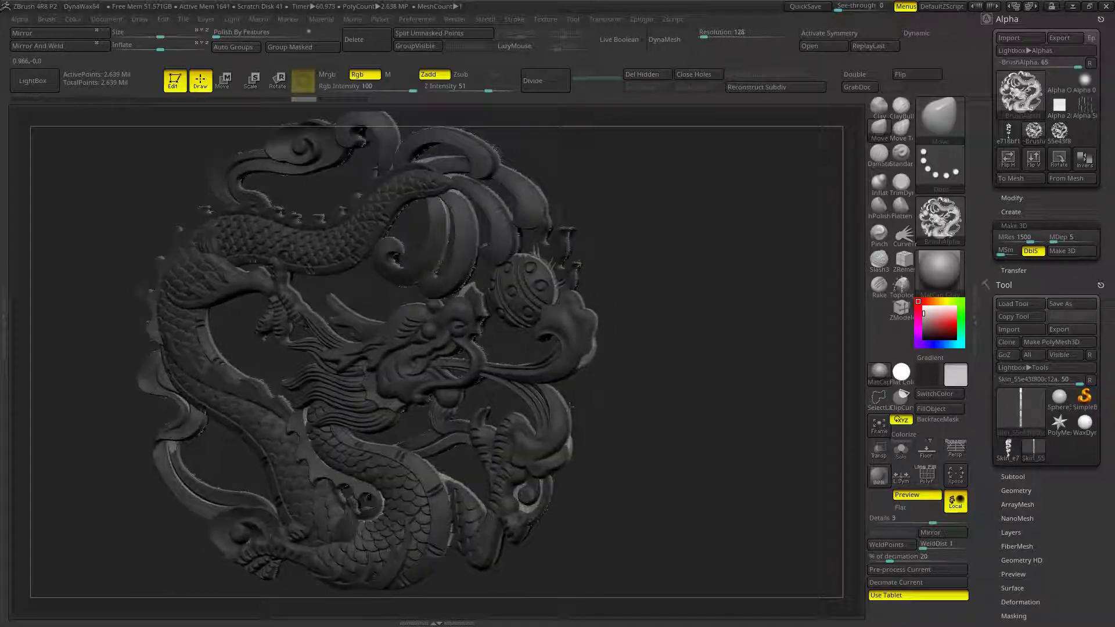
{"action": "key", "text": "s"}
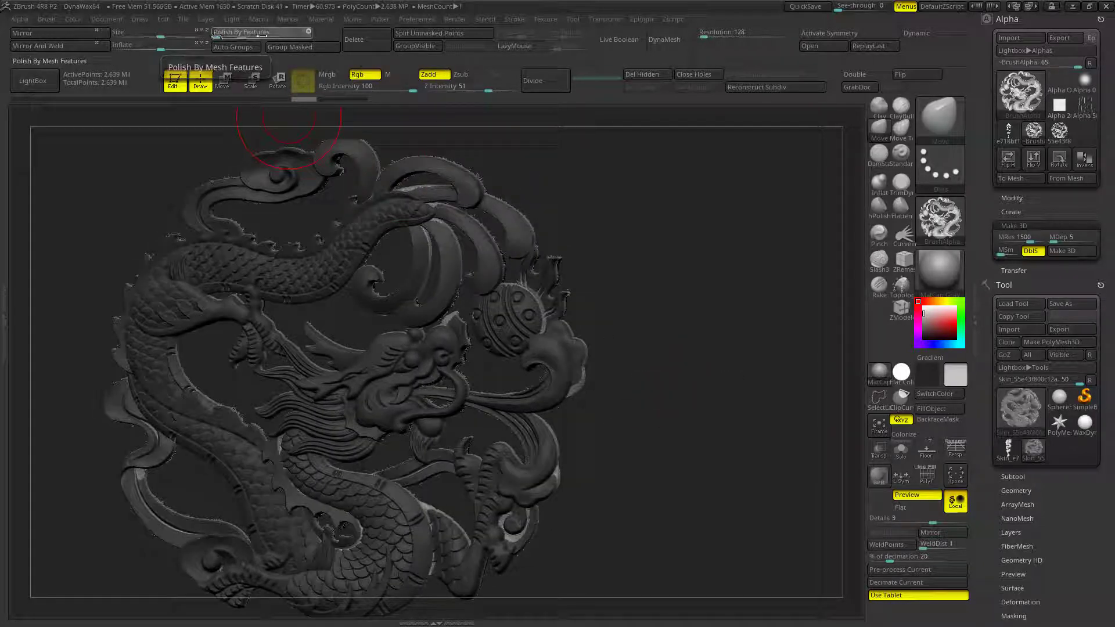
- Set Polish By Features to 51 and inspect the relief from several angles
{"action": "left_click_drag", "start_coordinate": [216, 36], "coordinate": [249, 37]}
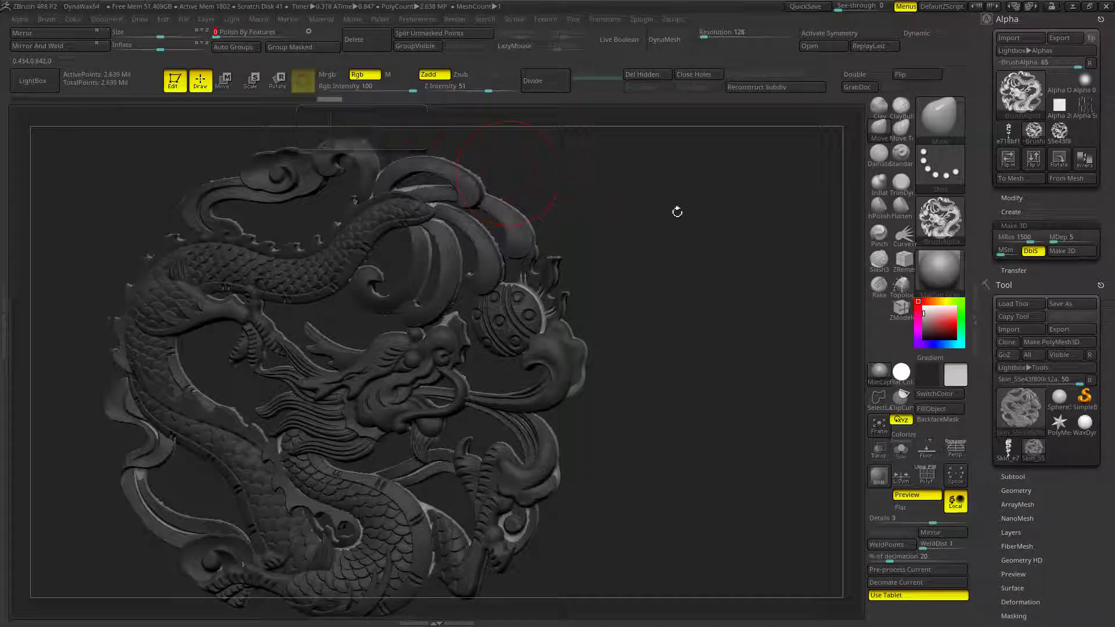
{"action": "mouse_move", "coordinate": [678, 197]}
{"action": "left_mouse_down"}
{"action": "mouse_move", "coordinate": [393, 129]}
{"action": "mouse_move", "coordinate": [521, 235]}
{"action": "mouse_move", "coordinate": [472, 250]}
{"action": "left_mouse_up"}
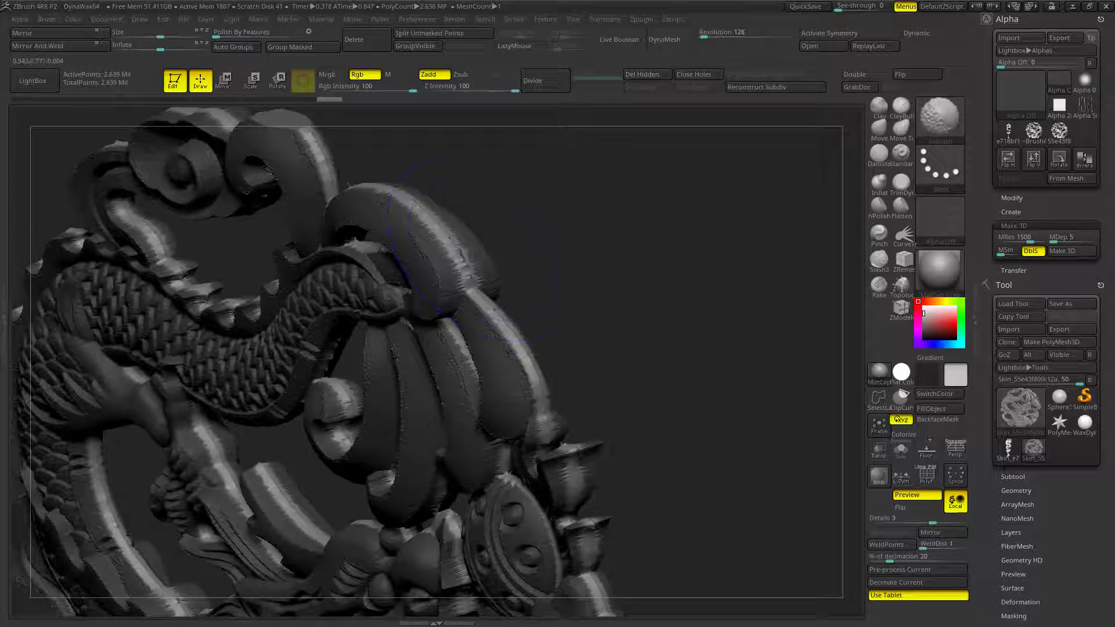
{"action": "left_click_drag", "start_coordinate": [427, 306], "coordinate": [573, 242]}
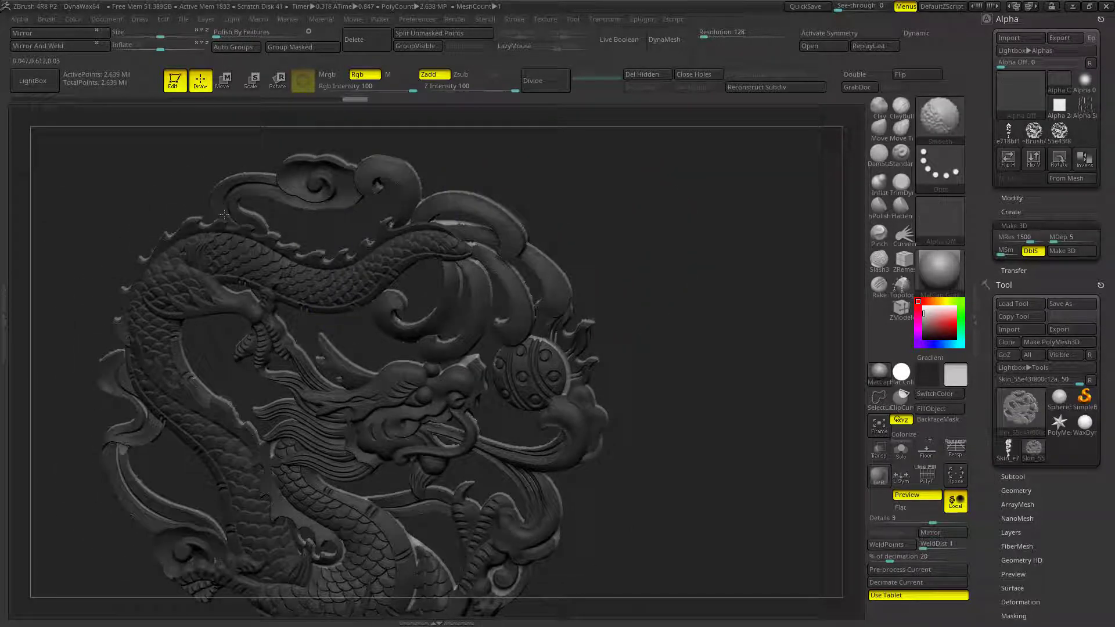
{"action": "mouse_move", "coordinate": [616, 325]}
{"action": "left_mouse_down"}
{"action": "mouse_move", "coordinate": [511, 323]}
{"action": "mouse_move", "coordinate": [697, 357]}
{"action": "left_mouse_up"}
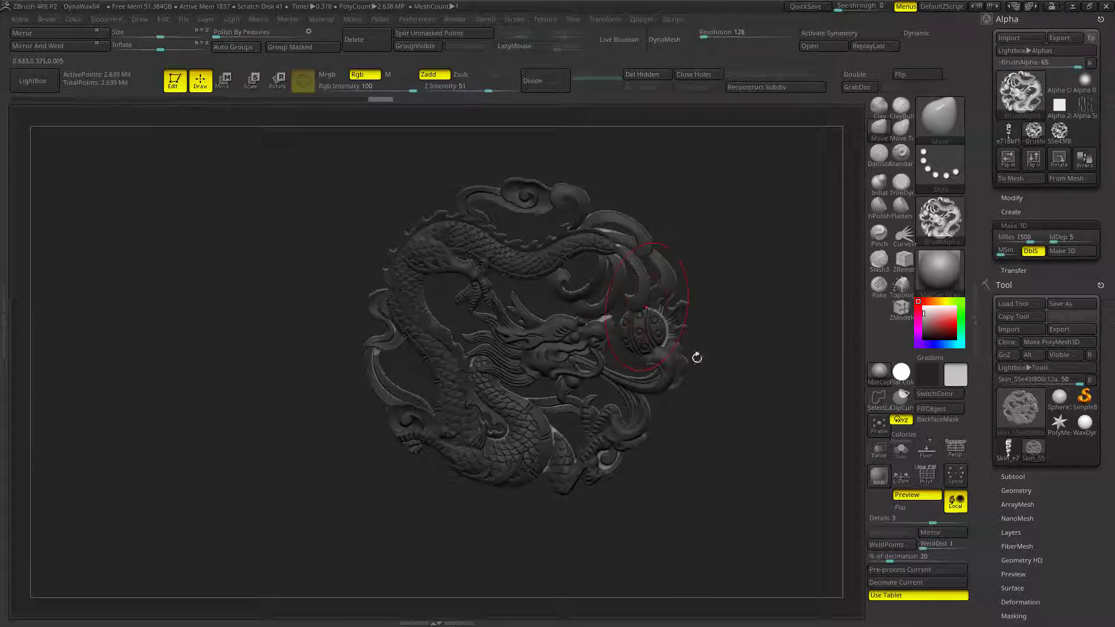
- Enlarge the Move brush's draw size
{"action": "left_click_drag", "start_coordinate": [655, 420], "coordinate": [668, 390]}
{"action": "key", "text": "s"}
{"action": "left_click", "coordinate": [694, 393]}
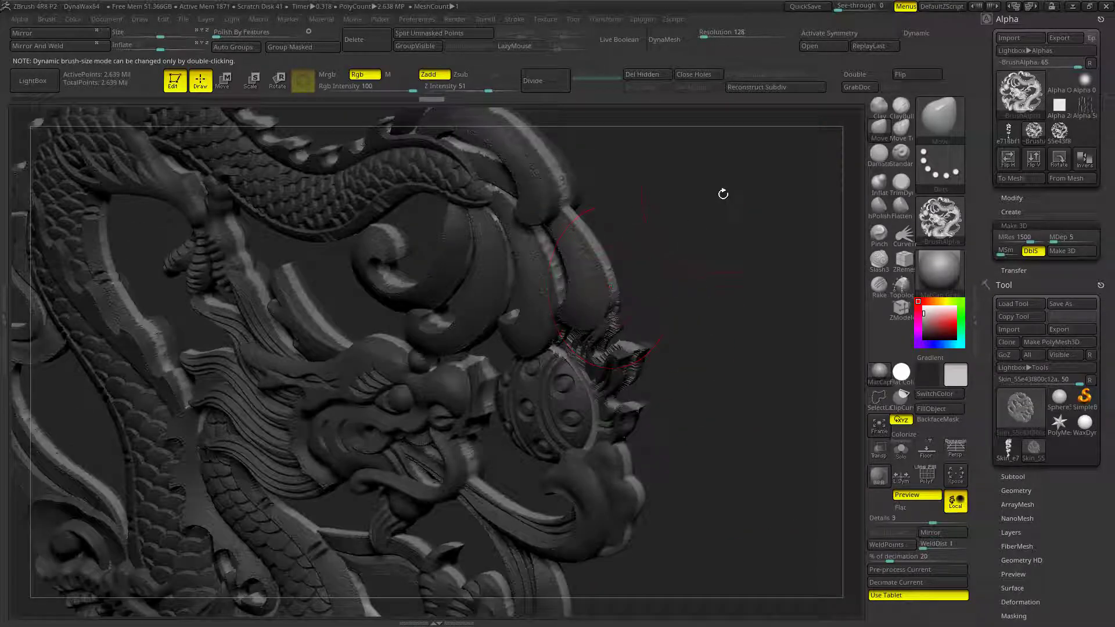
- Flatten the medallion's rough lobes with the Flatten brush at Z Intensity 13, draw size 42
{"action": "mouse_move", "coordinate": [741, 201]}
{"action": "left_mouse_down"}
{"action": "mouse_move", "coordinate": [687, 200]}
{"action": "mouse_move", "coordinate": [532, 348]}
{"action": "mouse_move", "coordinate": [644, 316]}
{"action": "left_mouse_up"}
{"action": "key", "text": "s"}
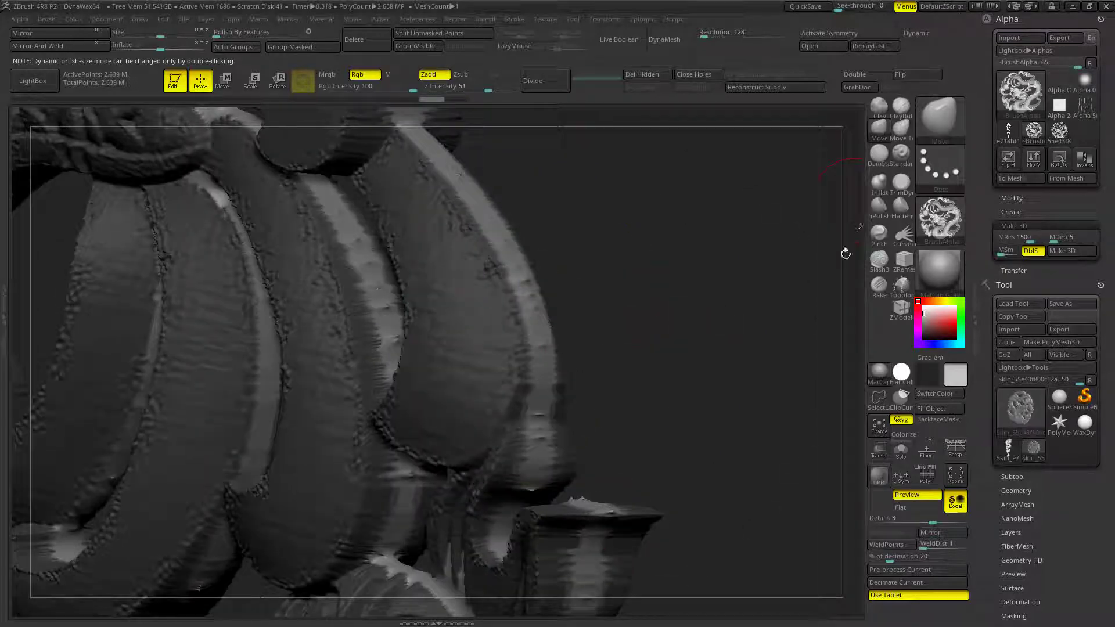
{"action": "left_click", "coordinate": [900, 206]}
{"action": "left_click_drag", "start_coordinate": [726, 262], "coordinate": [526, 299]}
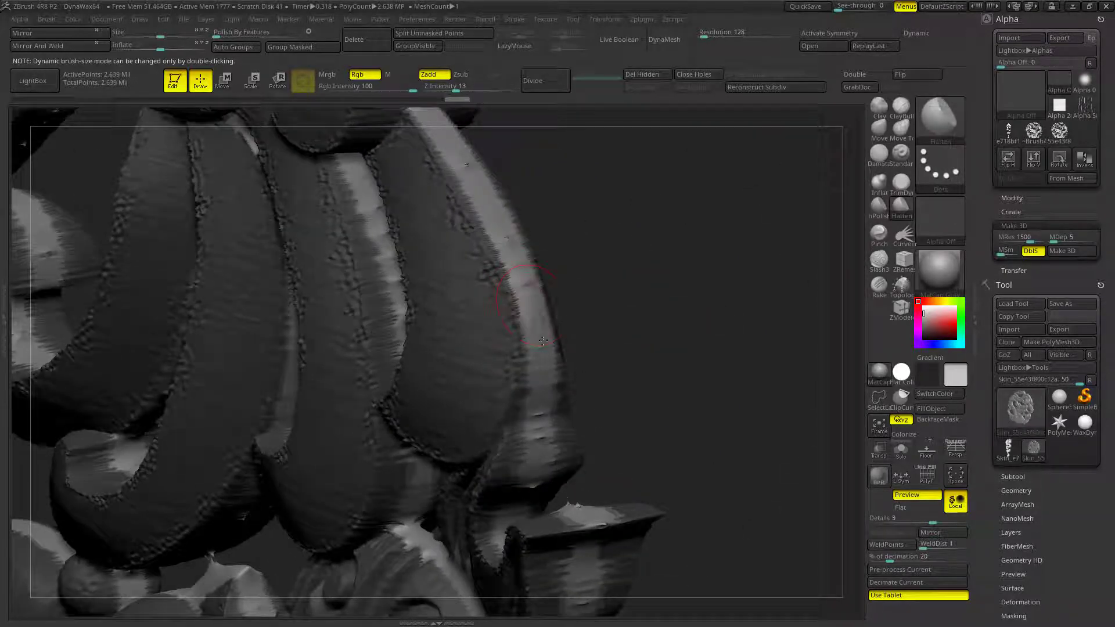
{"action": "left_click_drag", "start_coordinate": [593, 218], "coordinate": [545, 363]}
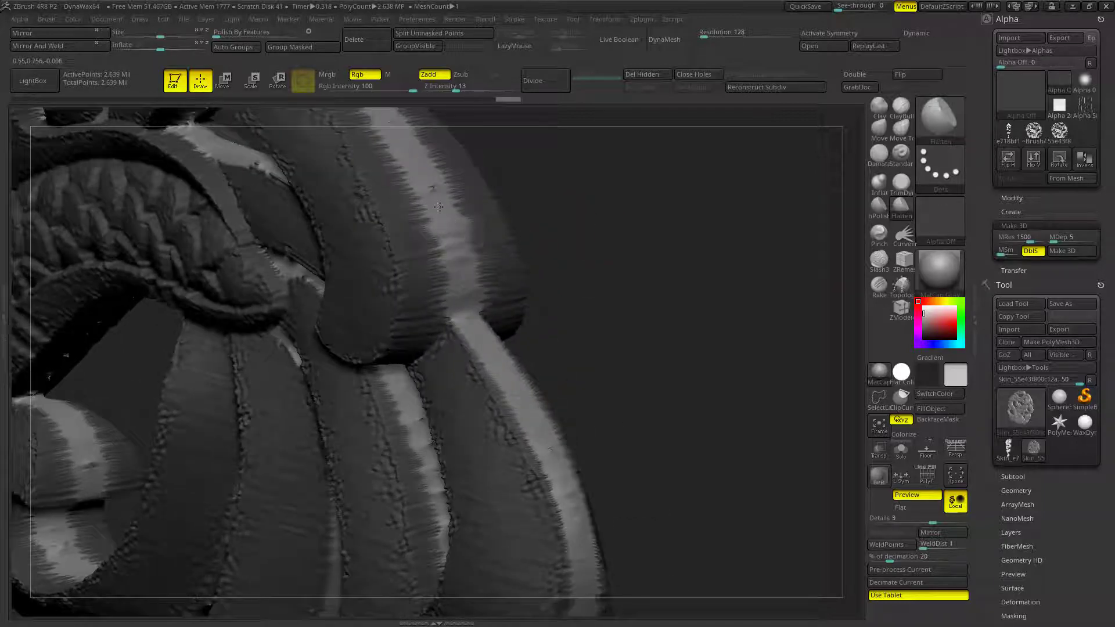
{"action": "mouse_move", "coordinate": [491, 422]}
{"action": "left_mouse_down"}
{"action": "mouse_move", "coordinate": [425, 363]}
{"action": "mouse_move", "coordinate": [464, 328]}
{"action": "left_mouse_up"}
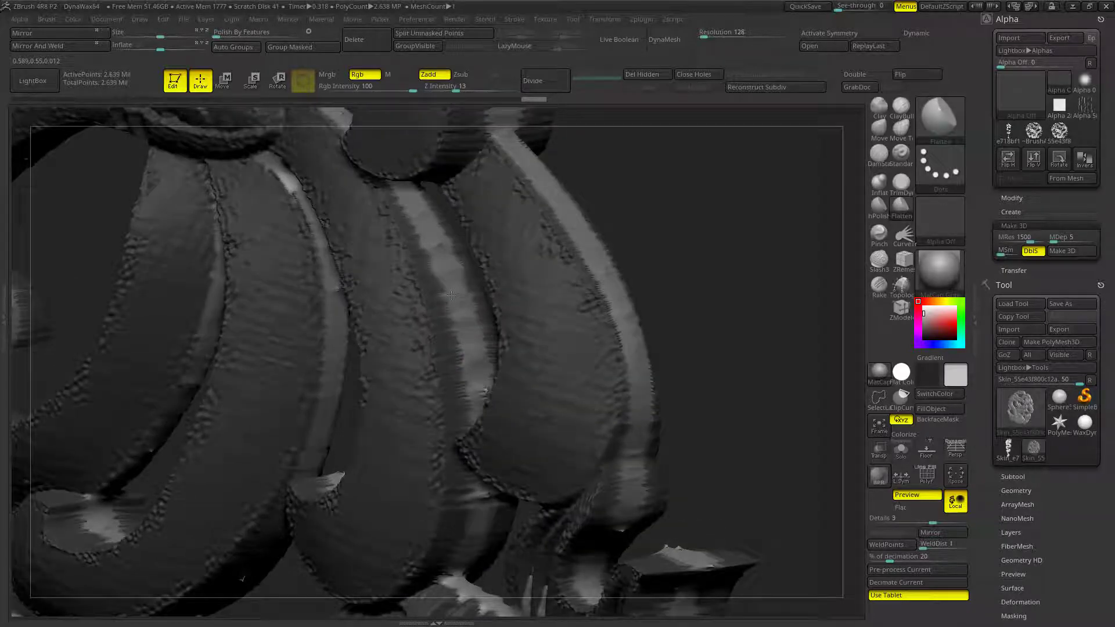
{"action": "mouse_move", "coordinate": [457, 289]}
{"action": "left_mouse_down"}
{"action": "mouse_move", "coordinate": [637, 336]}
{"action": "mouse_move", "coordinate": [608, 375]}
{"action": "mouse_move", "coordinate": [572, 287]}
{"action": "mouse_move", "coordinate": [616, 315]}
{"action": "mouse_move", "coordinate": [596, 282]}
{"action": "mouse_move", "coordinate": [581, 290]}
{"action": "mouse_move", "coordinate": [627, 314]}
{"action": "mouse_move", "coordinate": [604, 456]}
{"action": "mouse_move", "coordinate": [570, 394]}
{"action": "mouse_move", "coordinate": [629, 393]}
{"action": "mouse_move", "coordinate": [636, 412]}
{"action": "mouse_move", "coordinate": [685, 423]}
{"action": "mouse_move", "coordinate": [652, 406]}
{"action": "left_mouse_up"}
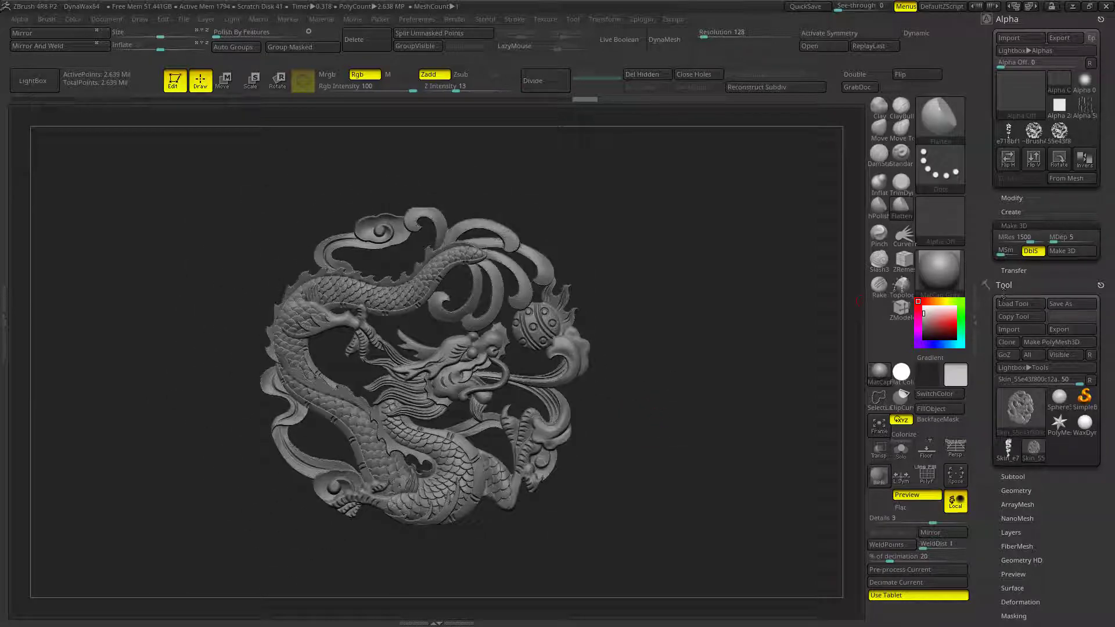